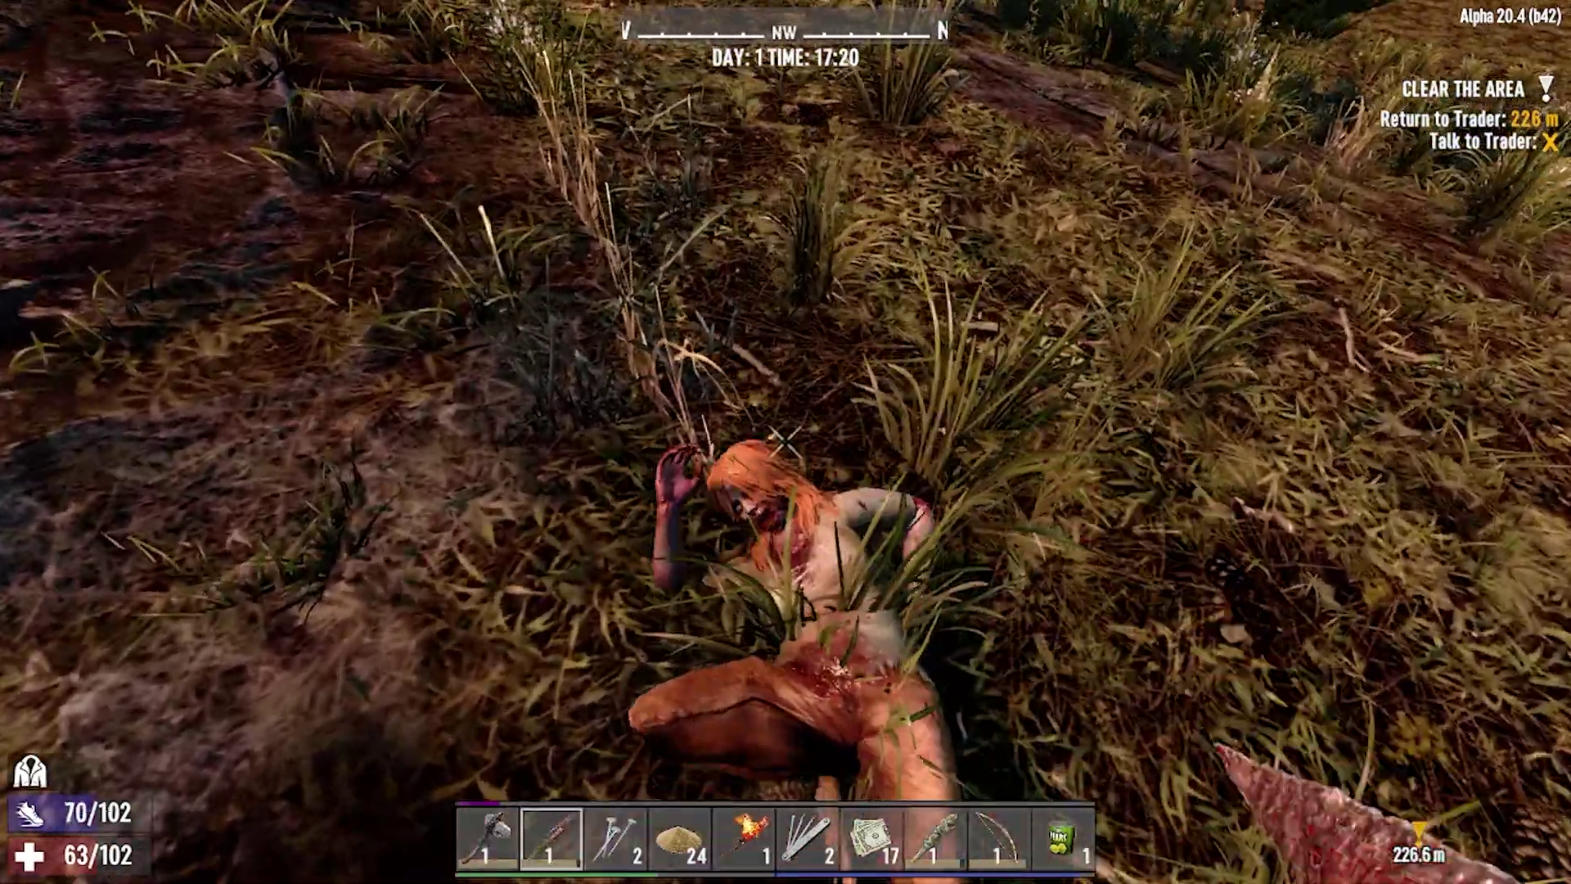
# Finish off the downed zombie with the knife and start sprinting toward the trader
pyautogui.click(786, 442)
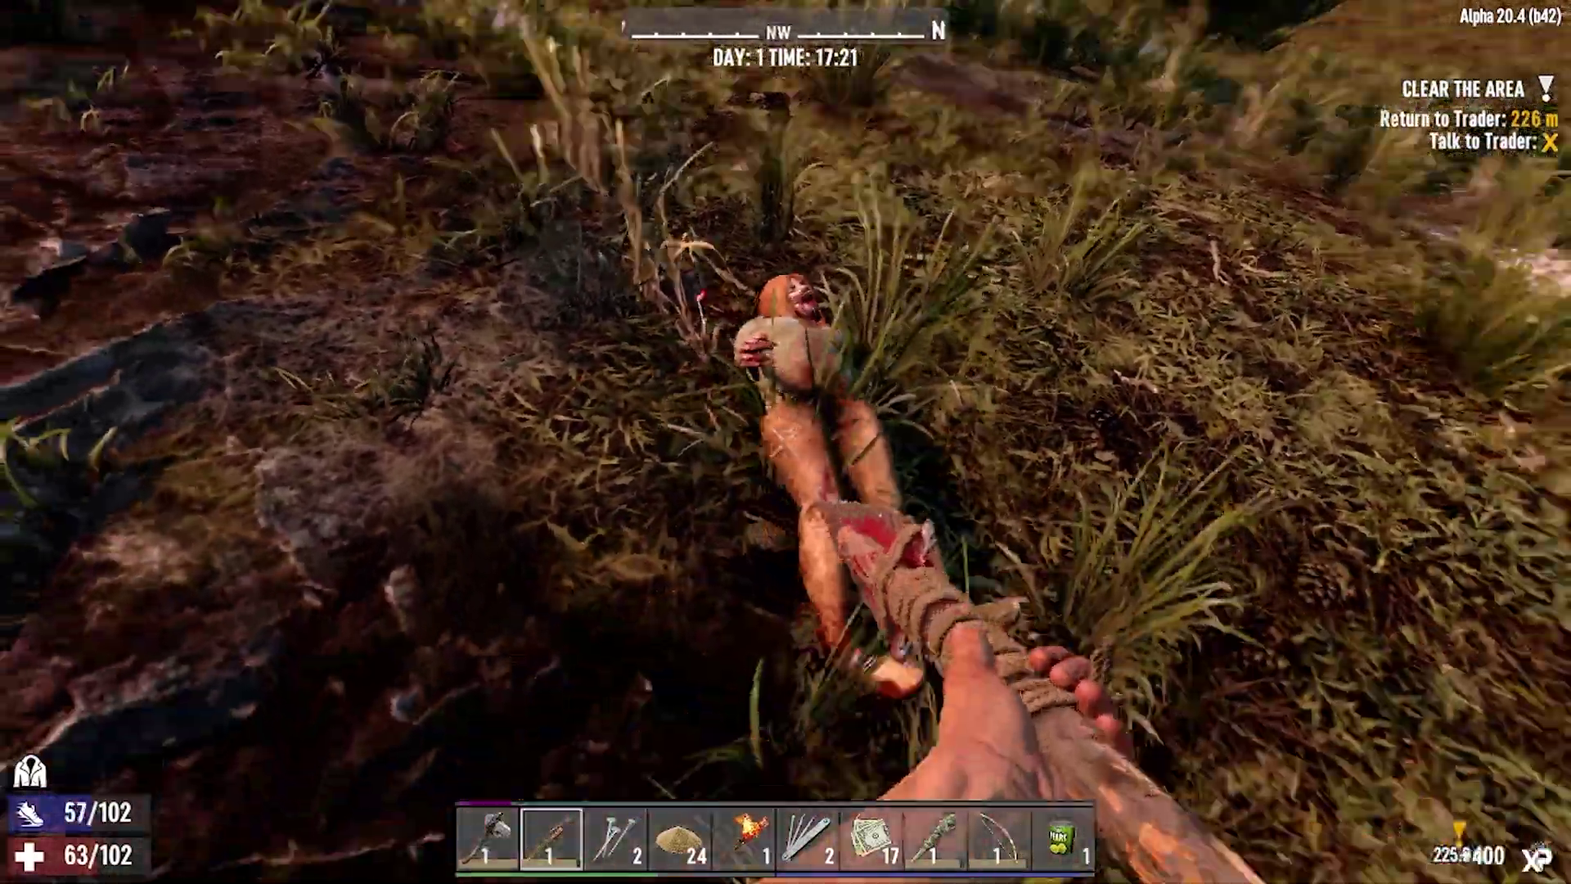
pyautogui.hotkey('shift', 'w')
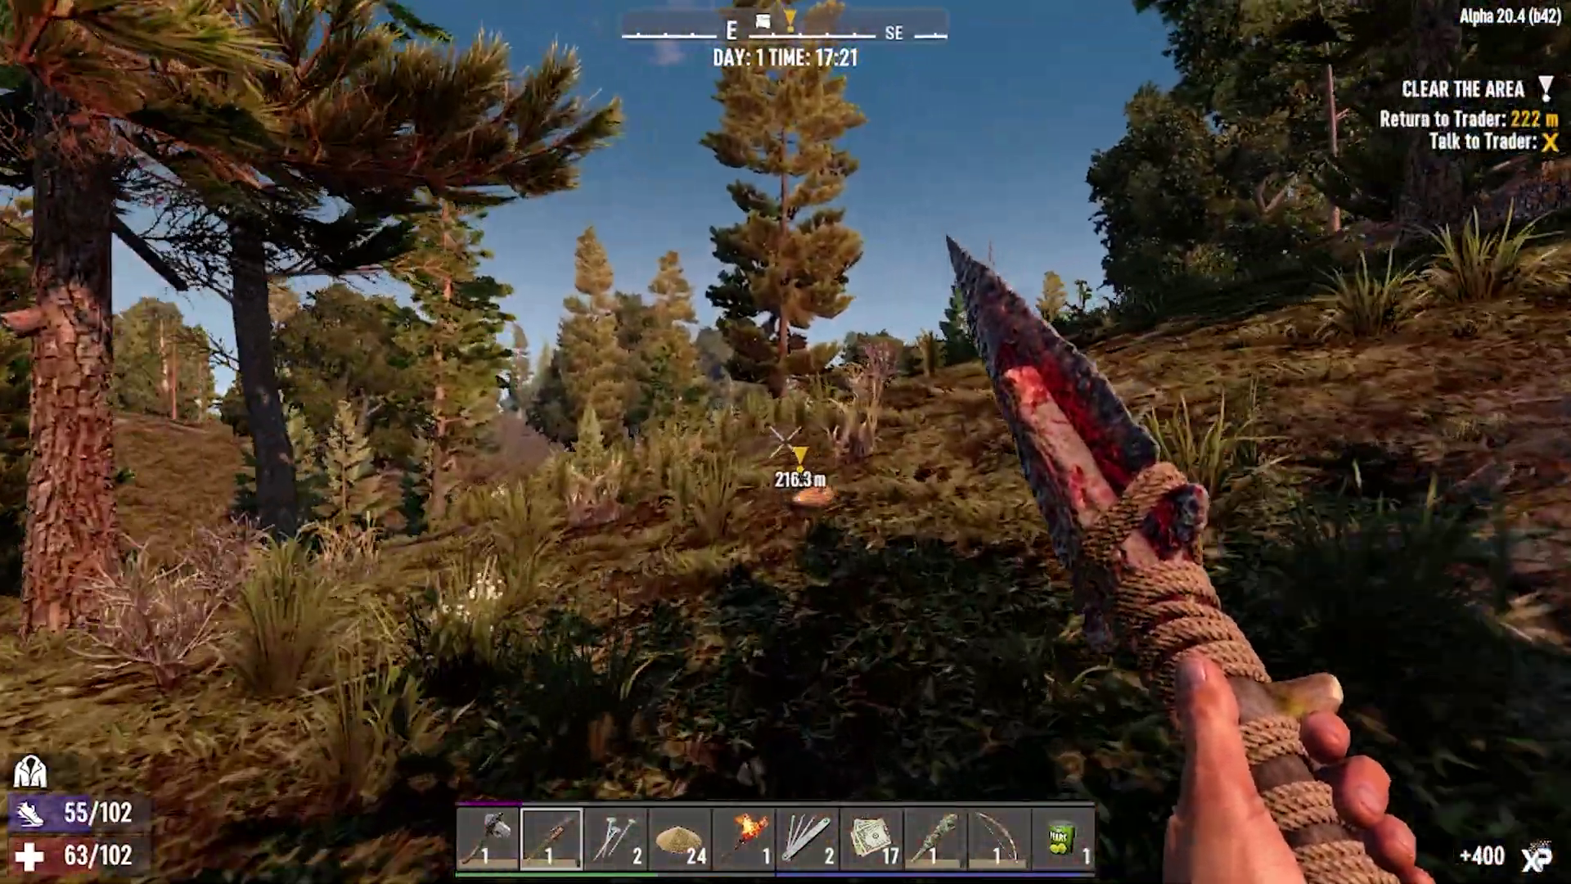
pyautogui.hotkey('shift', 'w')
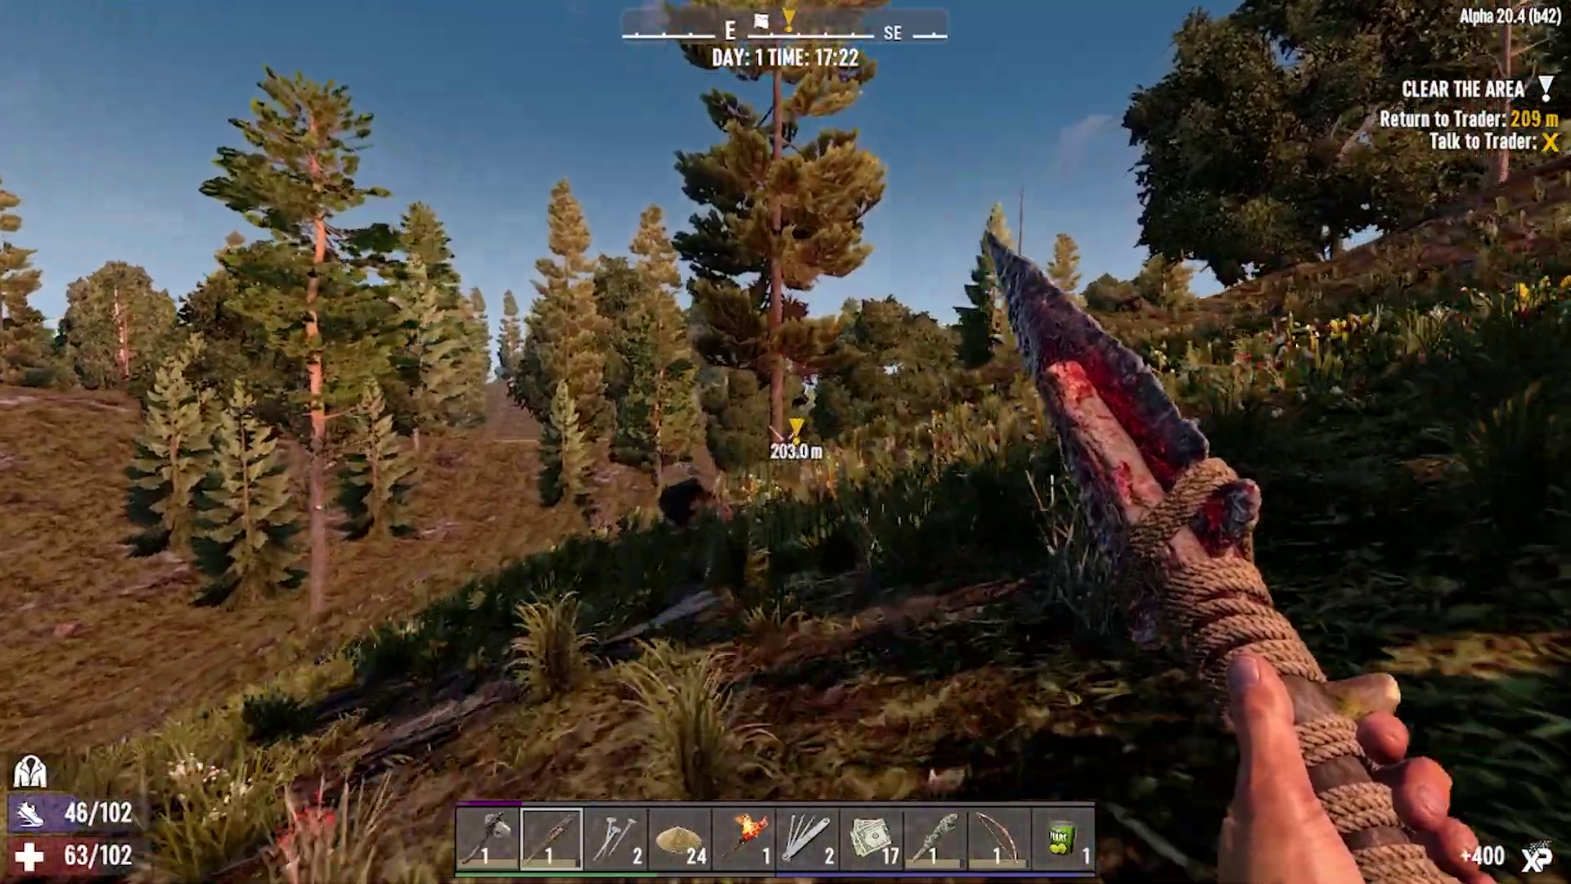
# Keep sprinting toward the trader while cycling through hotbar slots 6, 8, 9 and 0
pyautogui.hotkey('shift', 'w')
pyautogui.press('6')
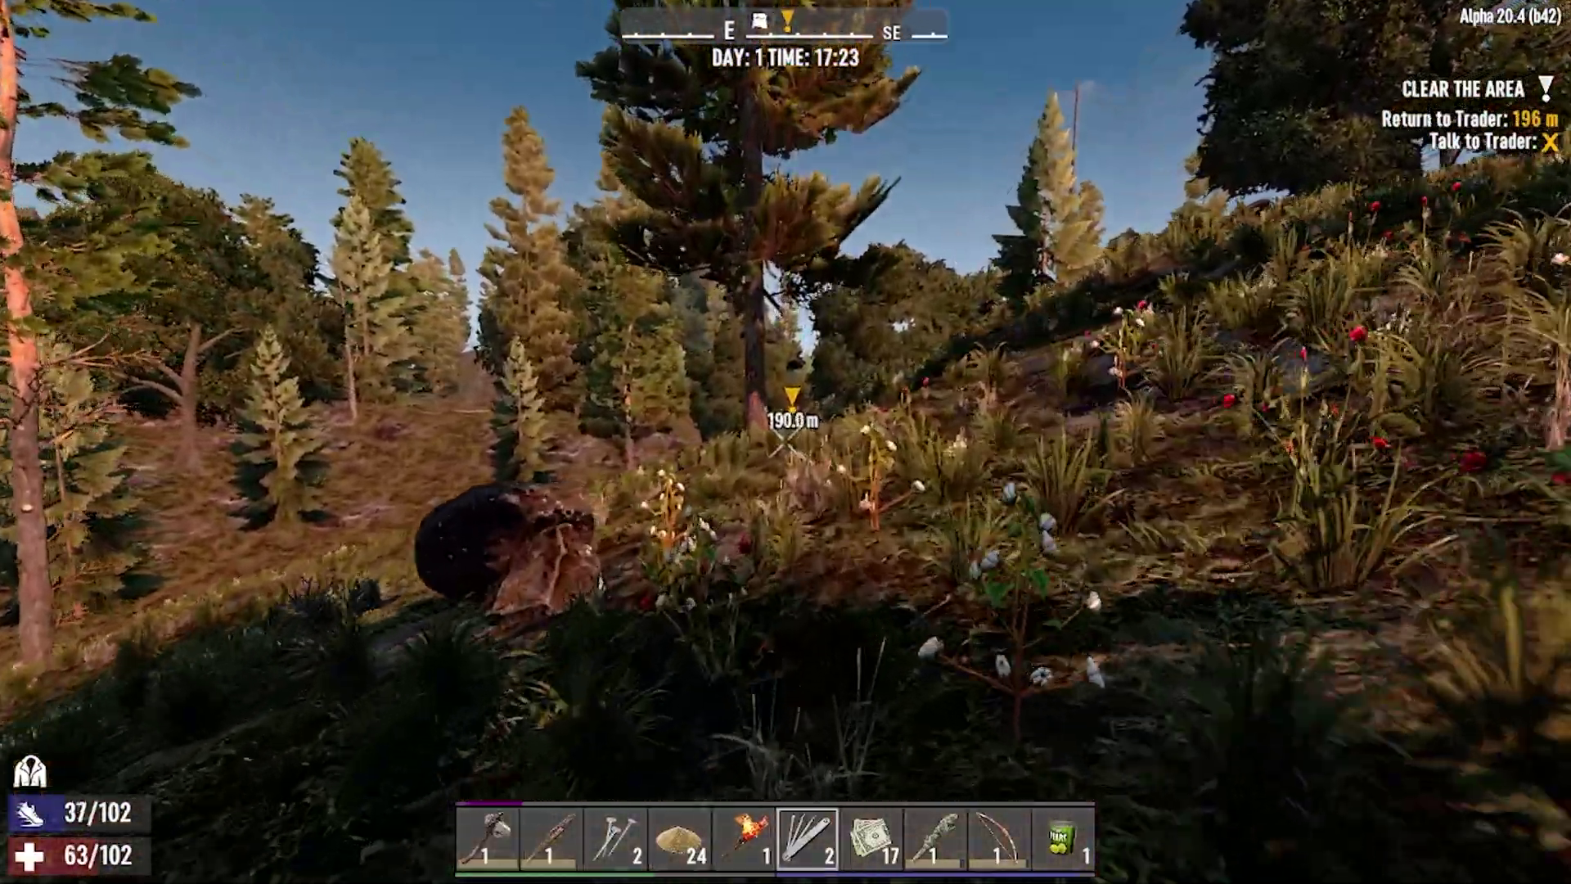
pyautogui.hotkey('shift', 'w')
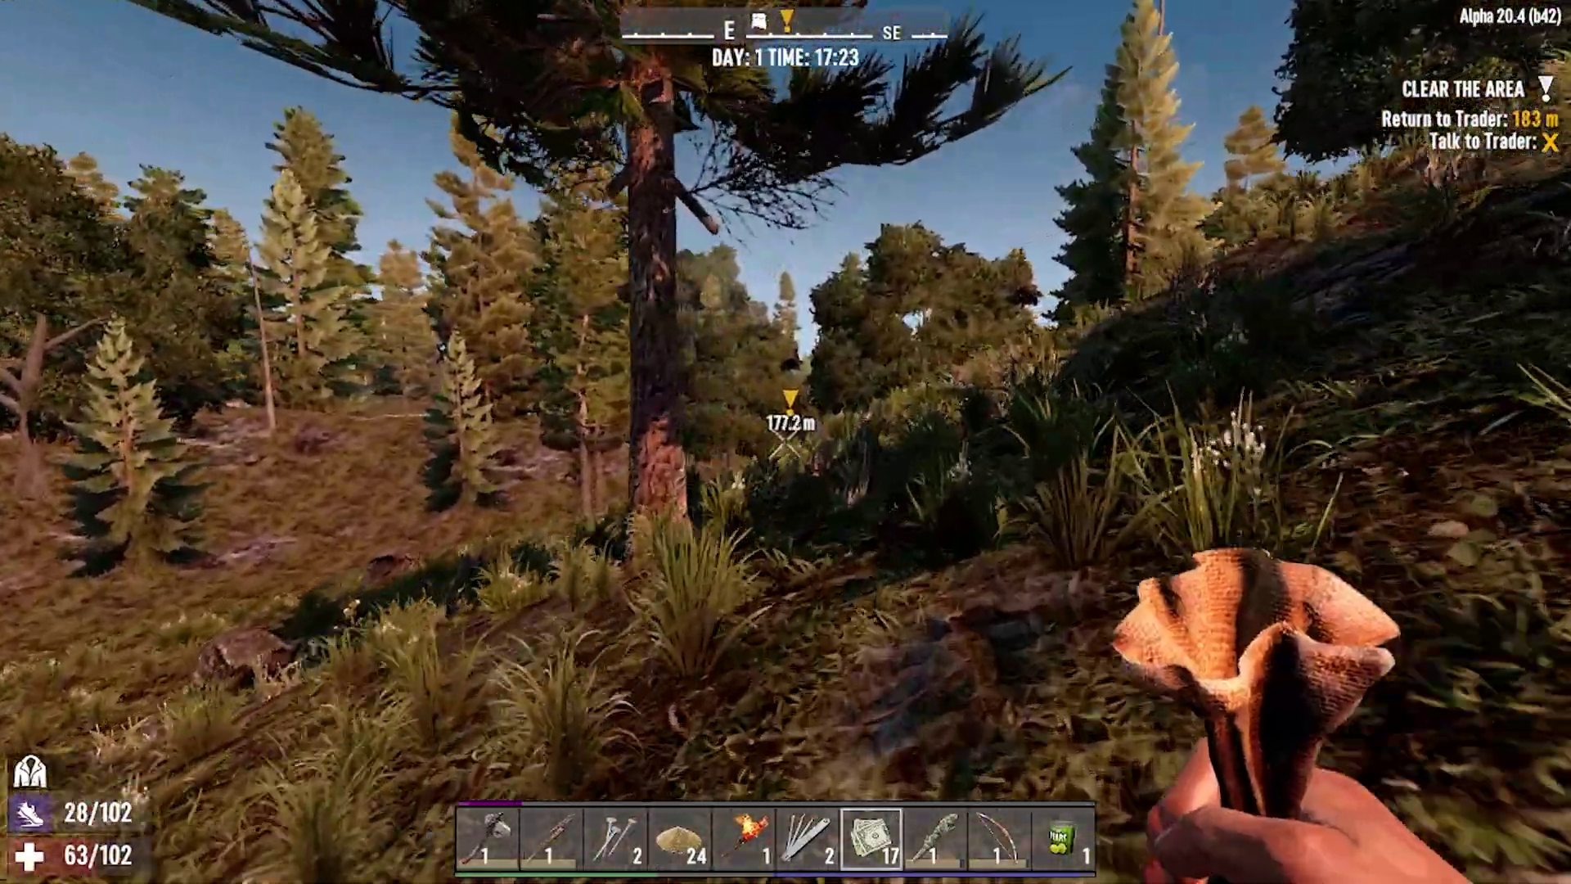
pyautogui.press('8')
pyautogui.hotkey('shift', 'w')
pyautogui.press('9')
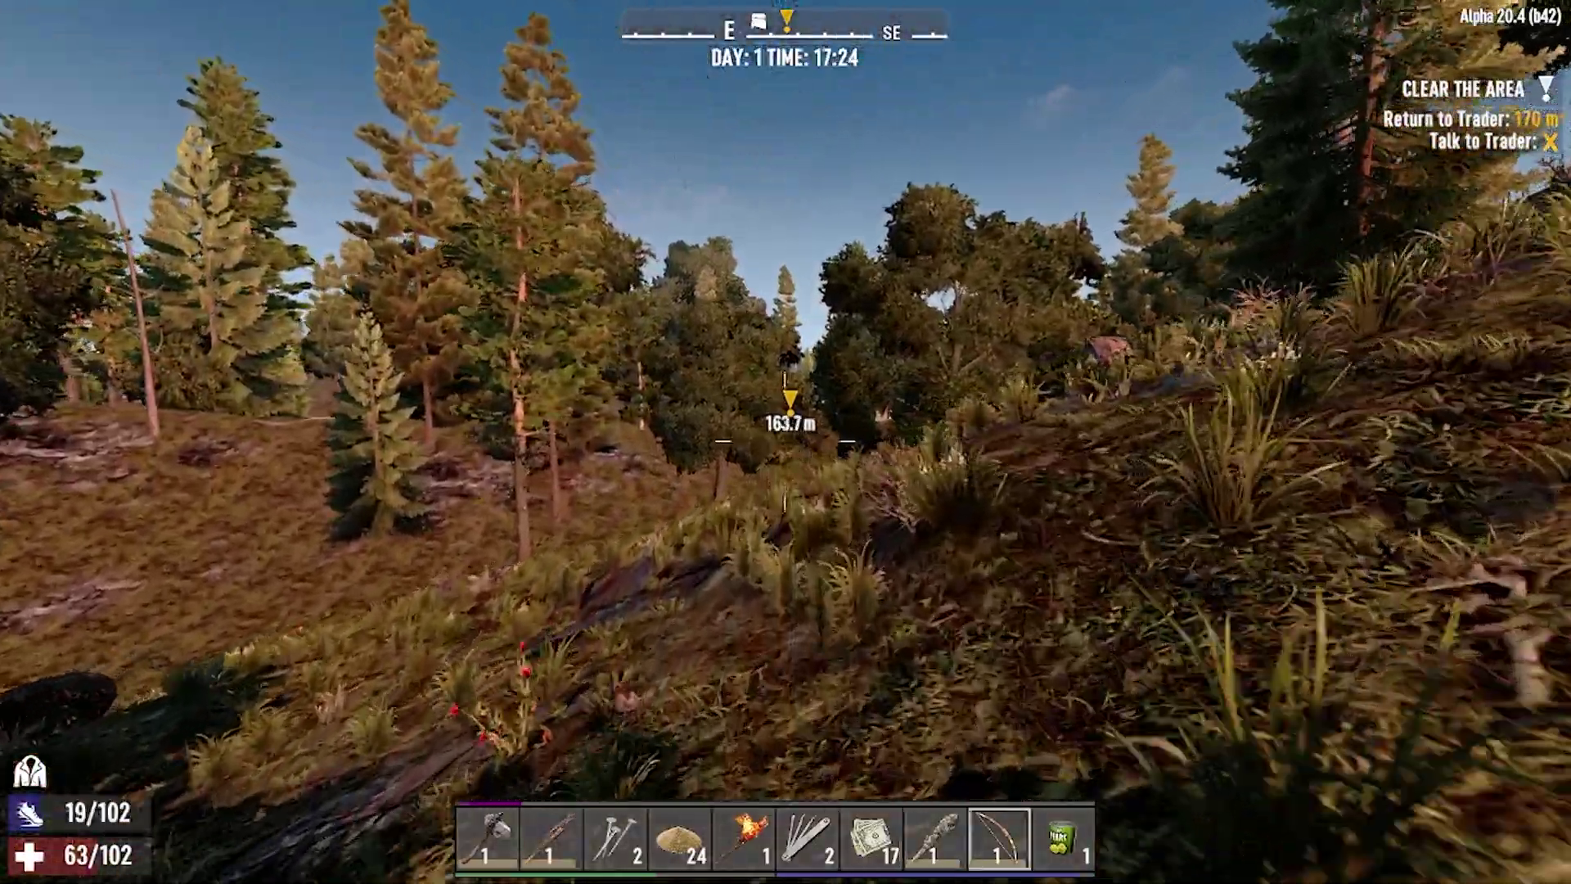
pyautogui.press('0')
pyautogui.hotkey('shift', 'w')
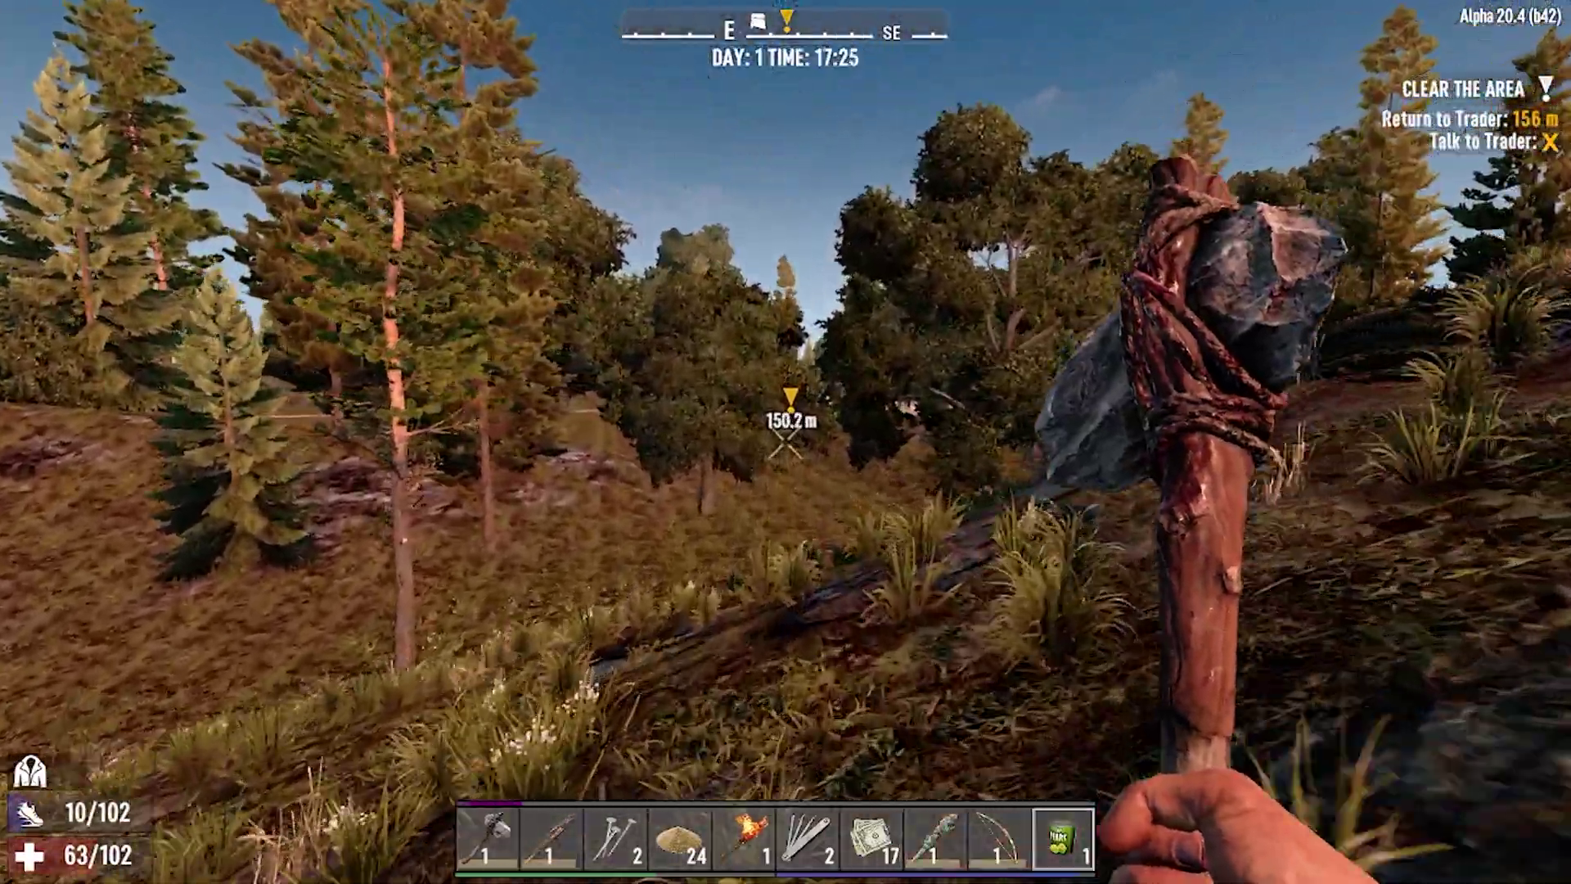
pyautogui.hotkey('shift', 'w')
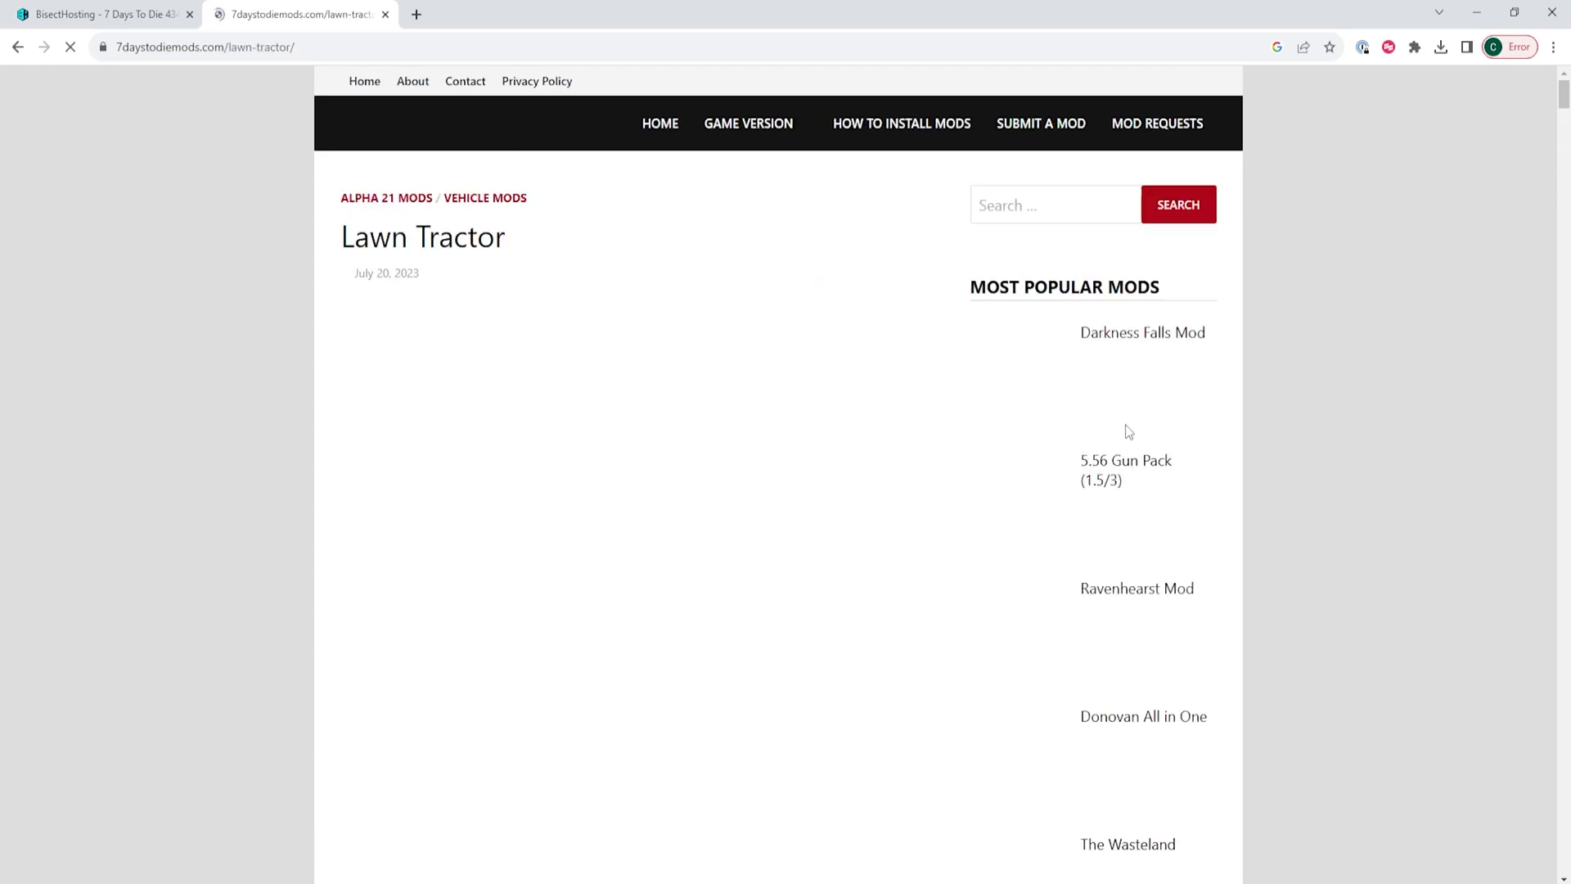
# Scroll the Lawn Tractor mod page until the 16.6 MB DOWNLOAD link is visible
pyautogui.scroll(-15, 520, 457)
pyautogui.scroll(-20, 523, 457)
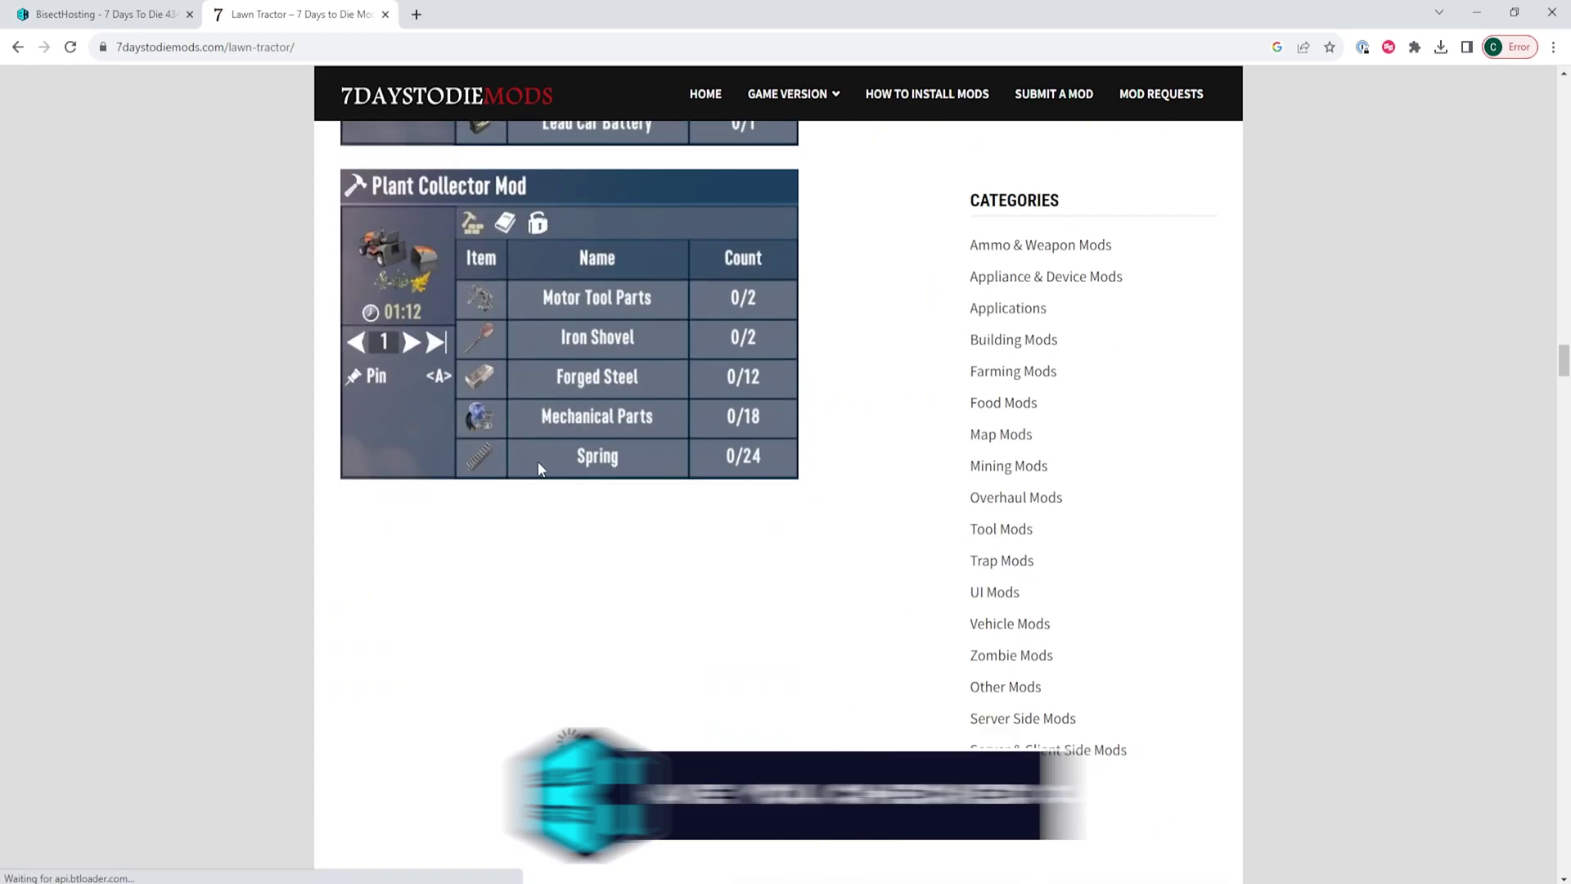
pyautogui.scroll(5, 576, 465)
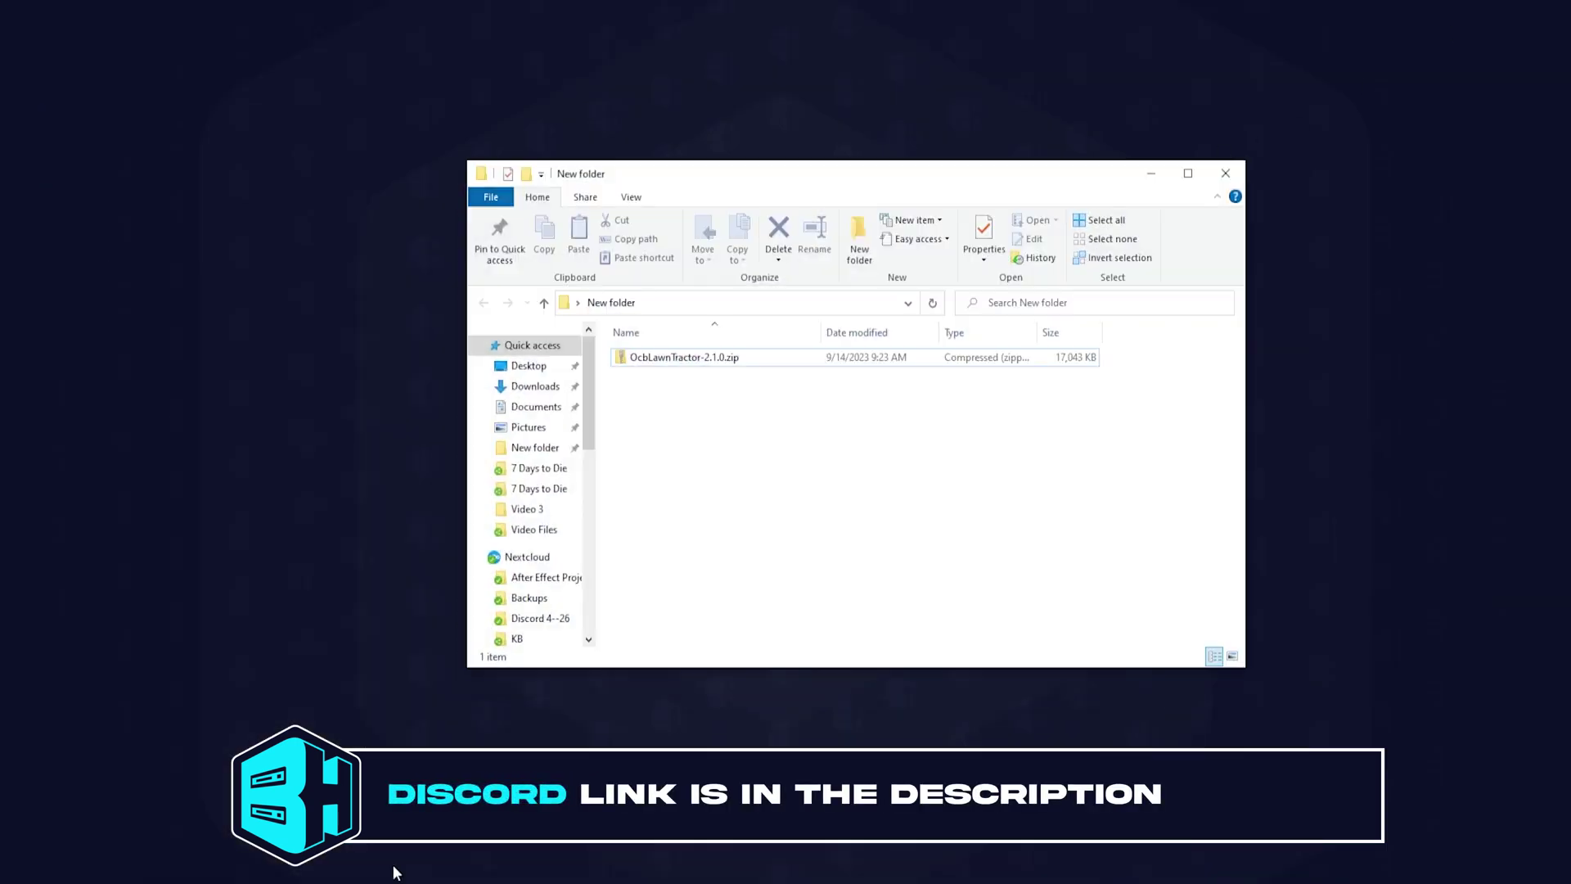
# Extract OcbLawnTractor-2.1.0.zip with Extract Here into its current folder
pyautogui.rightClick(770, 364)
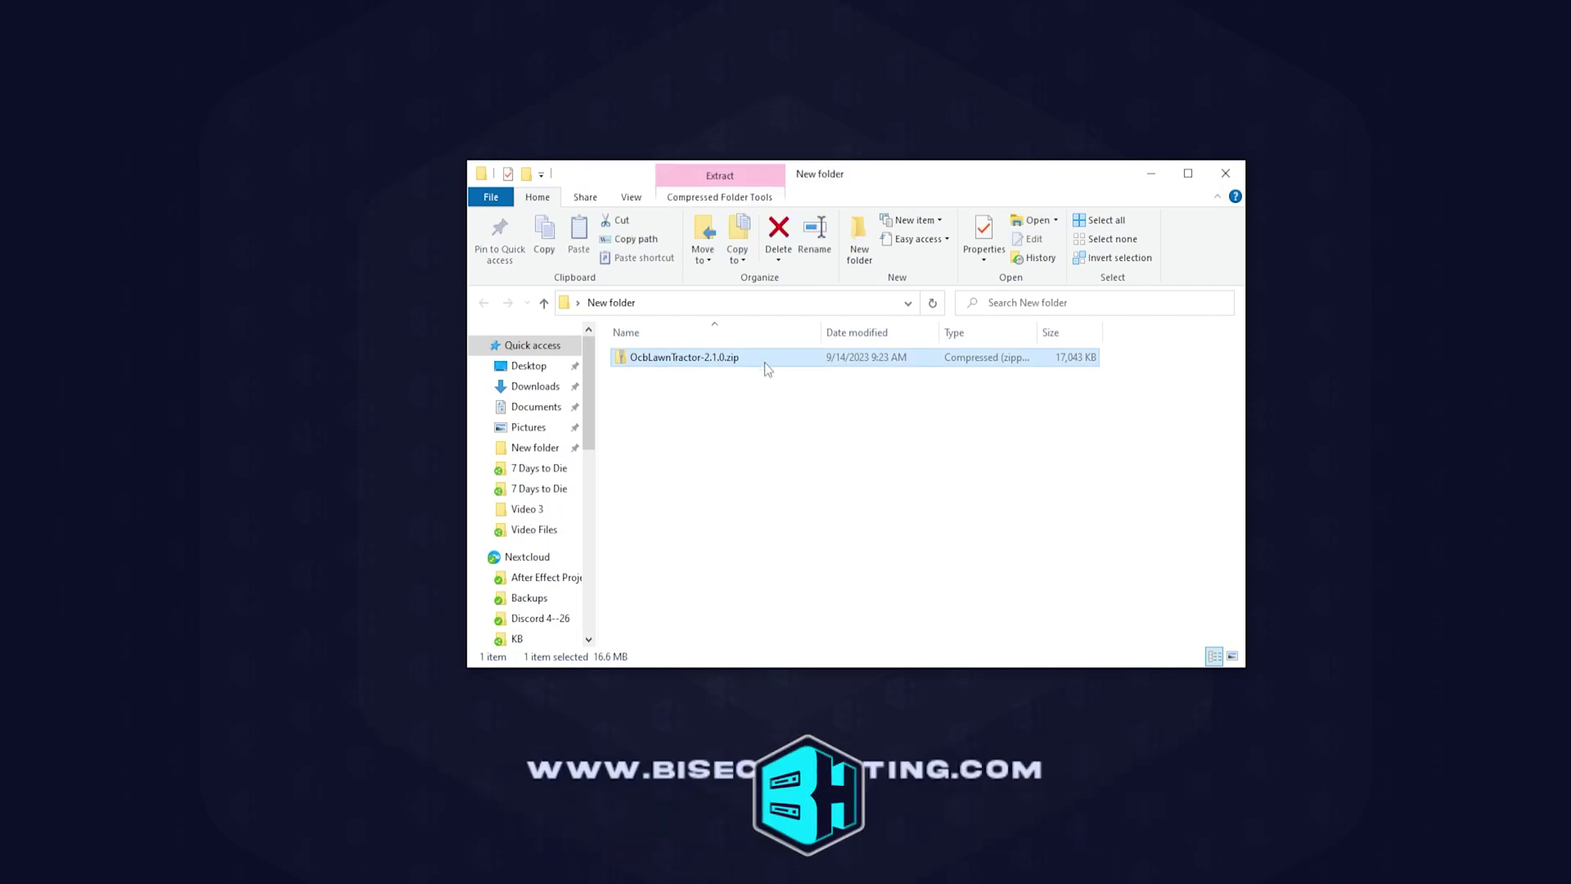
pyautogui.click(823, 532)
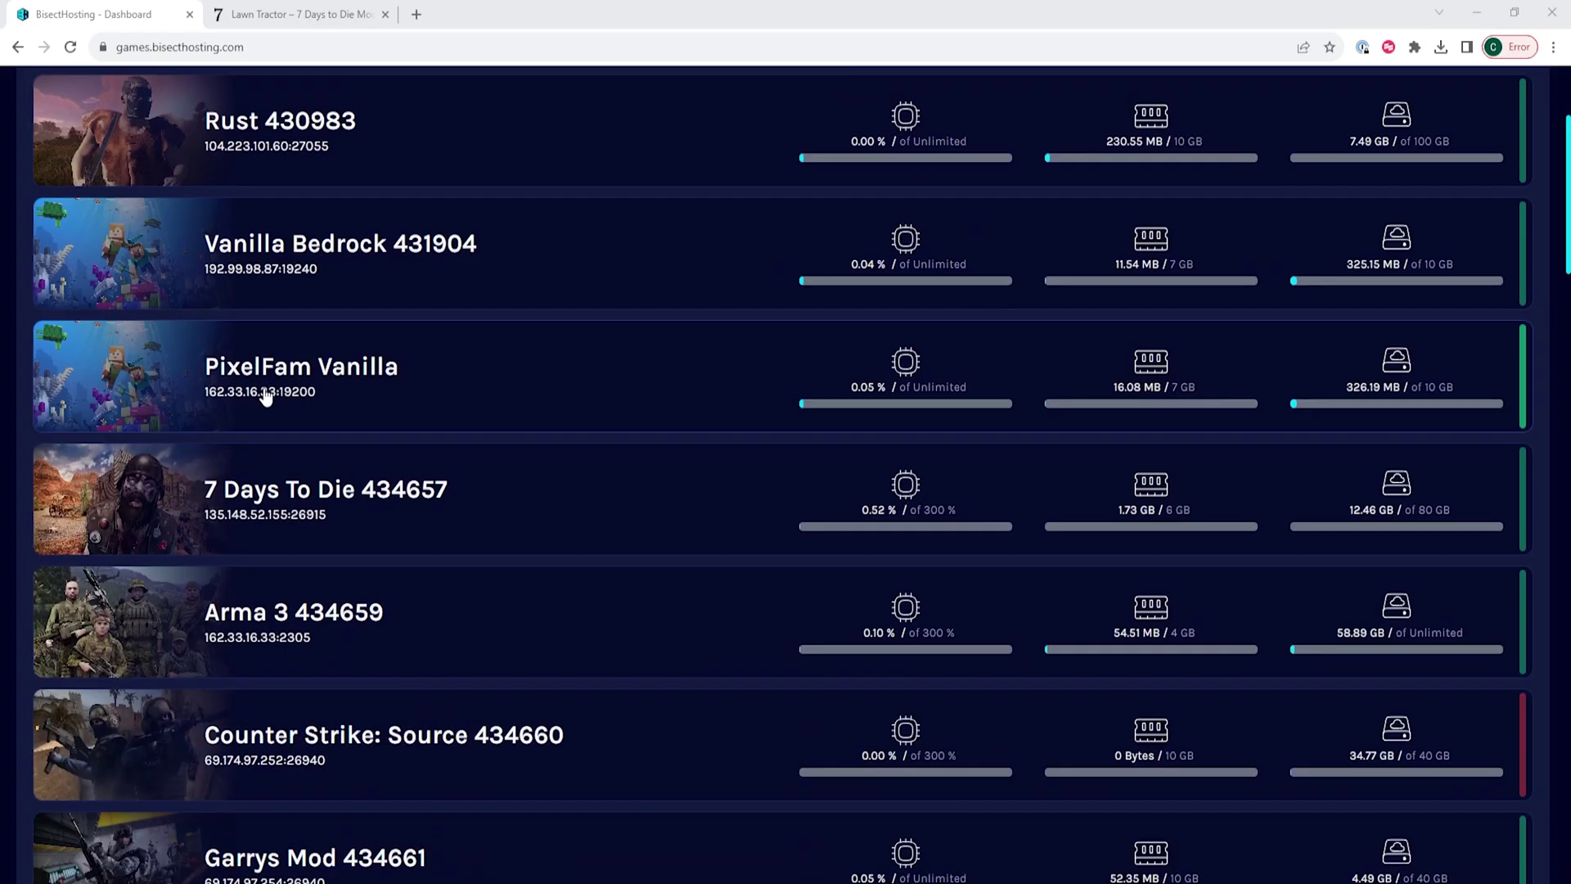
# Stop the 7 Days To Die 434657 server from its dashboard and switch to WinSCP
pyautogui.scroll(-2, 263, 397)
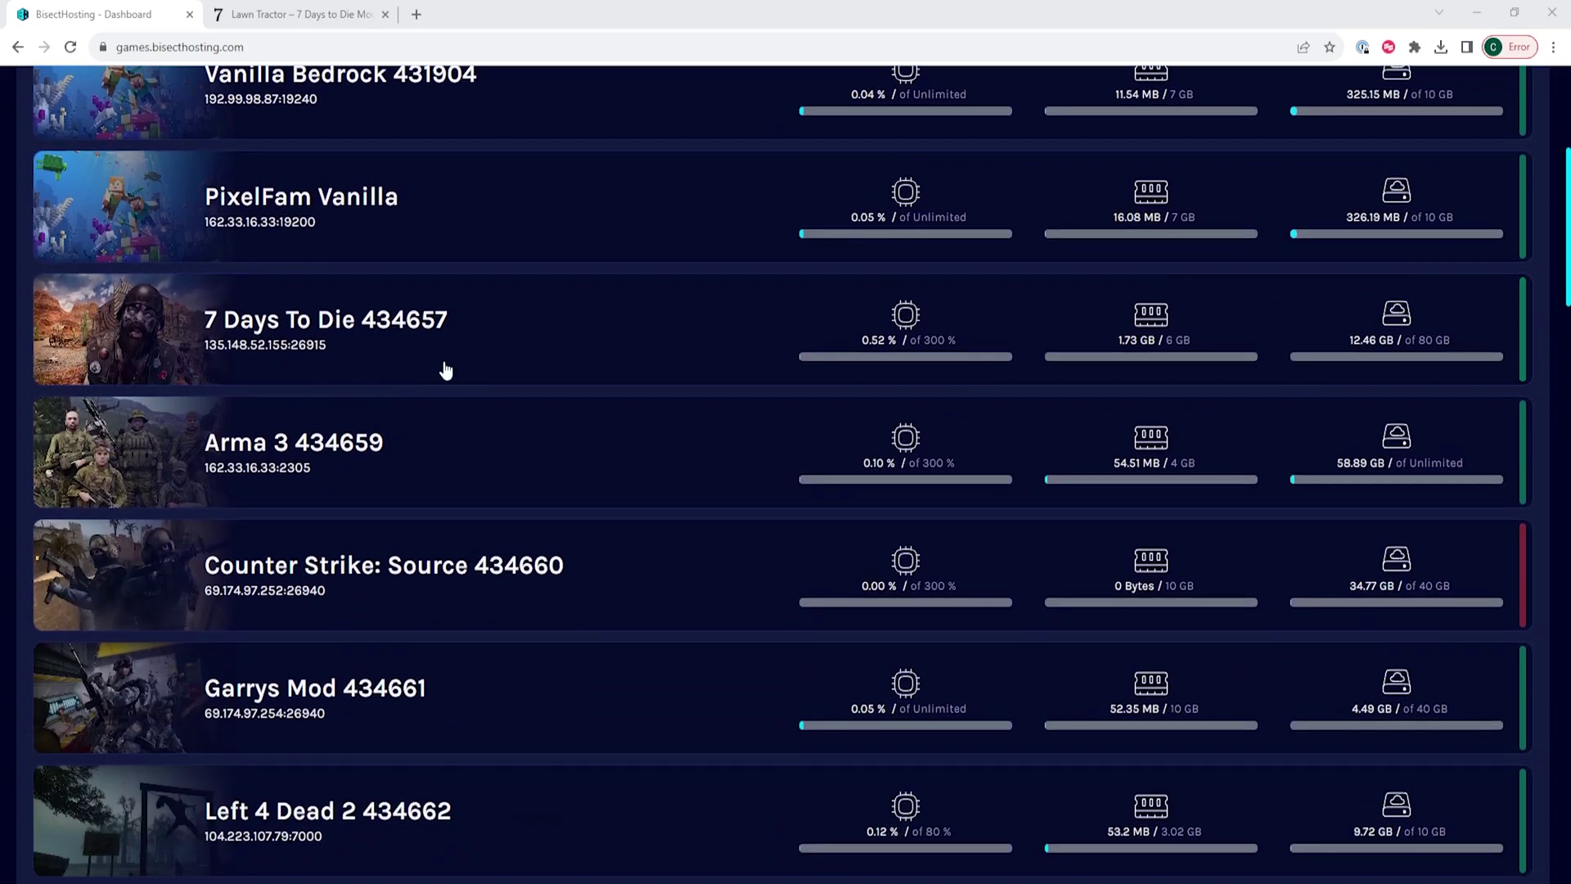
pyautogui.click(506, 323)
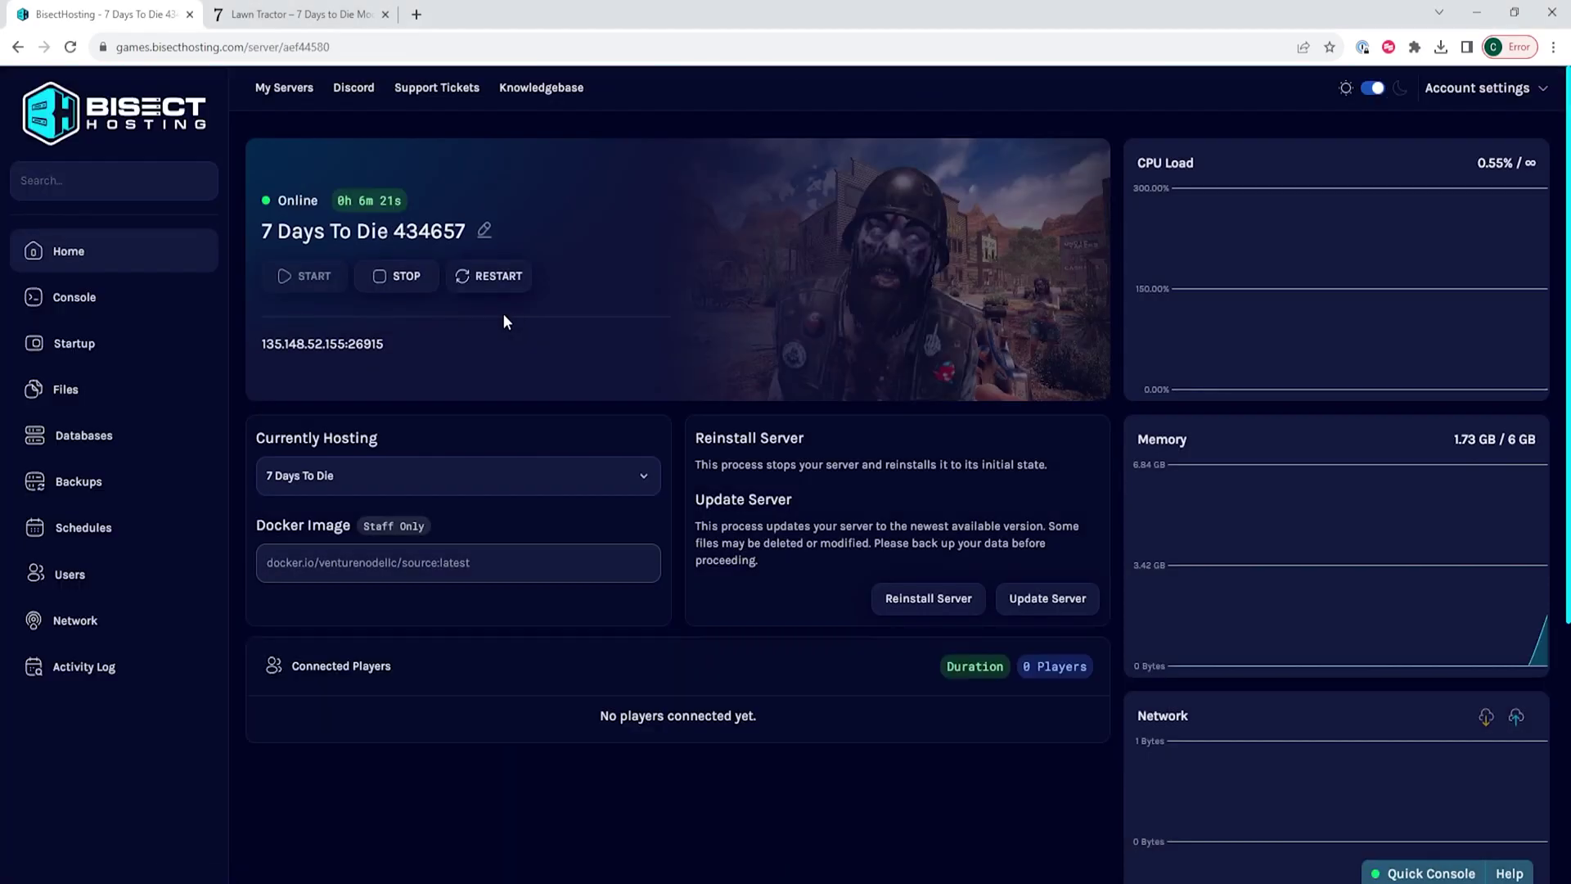
pyautogui.click(407, 277)
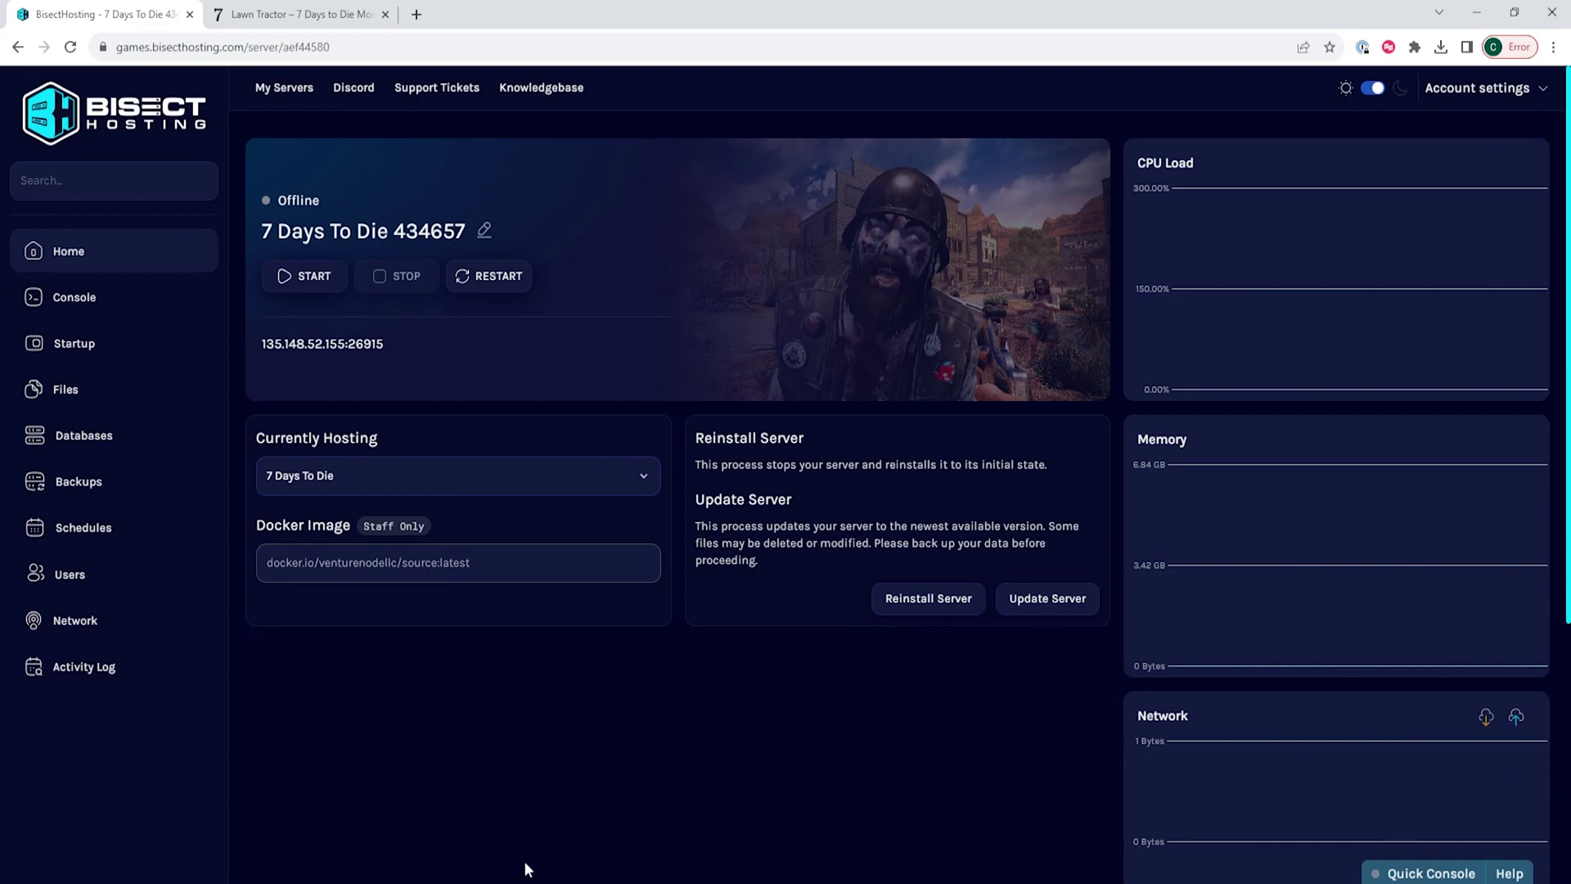
pyautogui.click(536, 822)
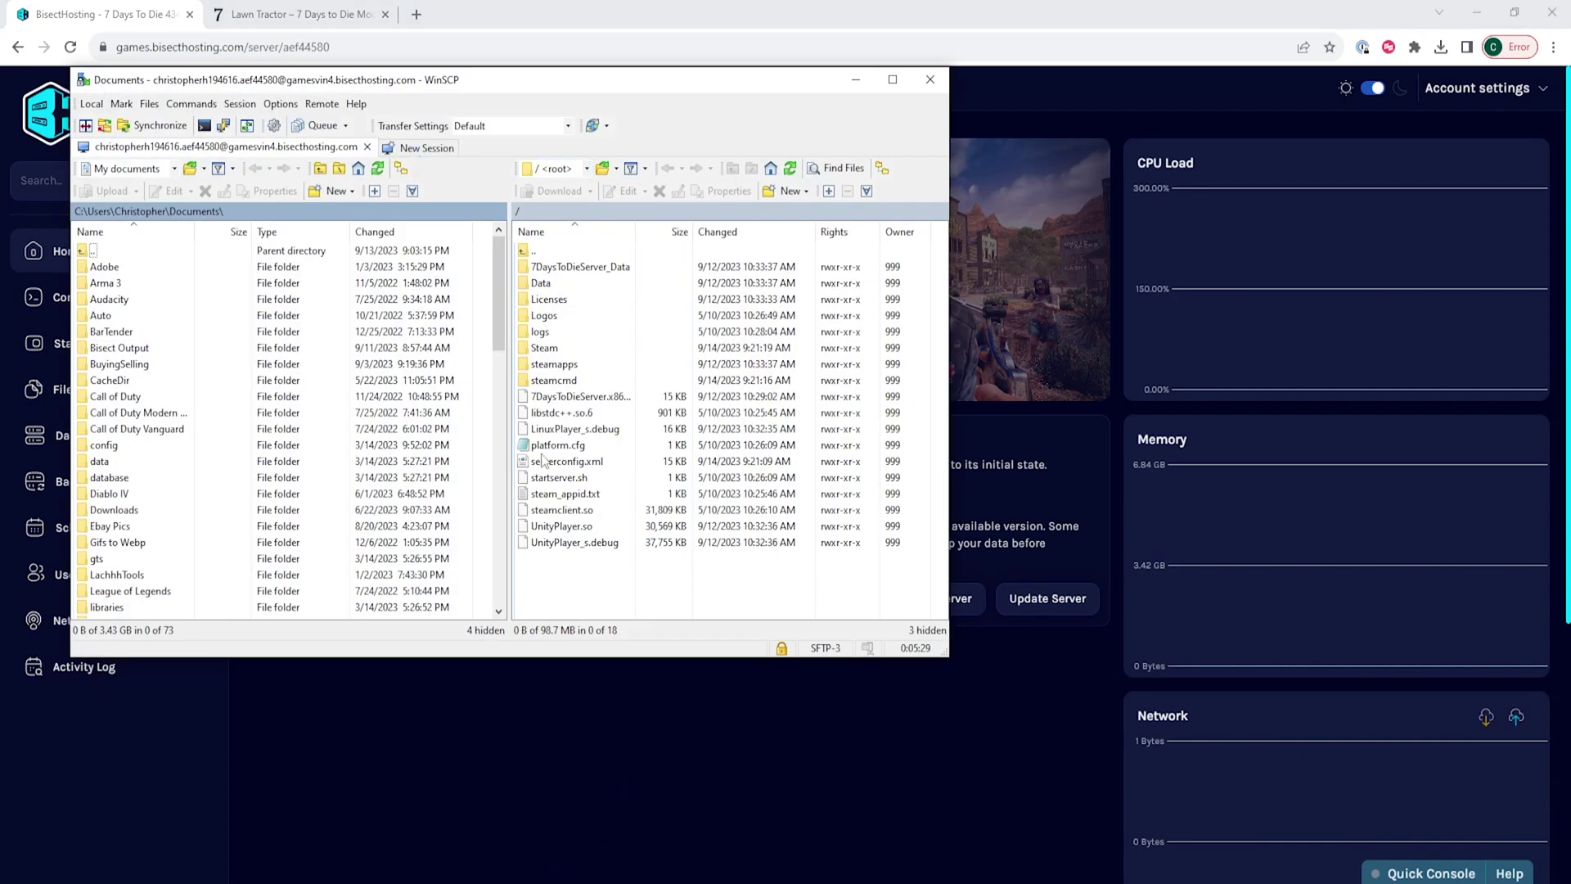
# Create a new directory named Mods in the server's root folder
pyautogui.rightClick(582, 579)
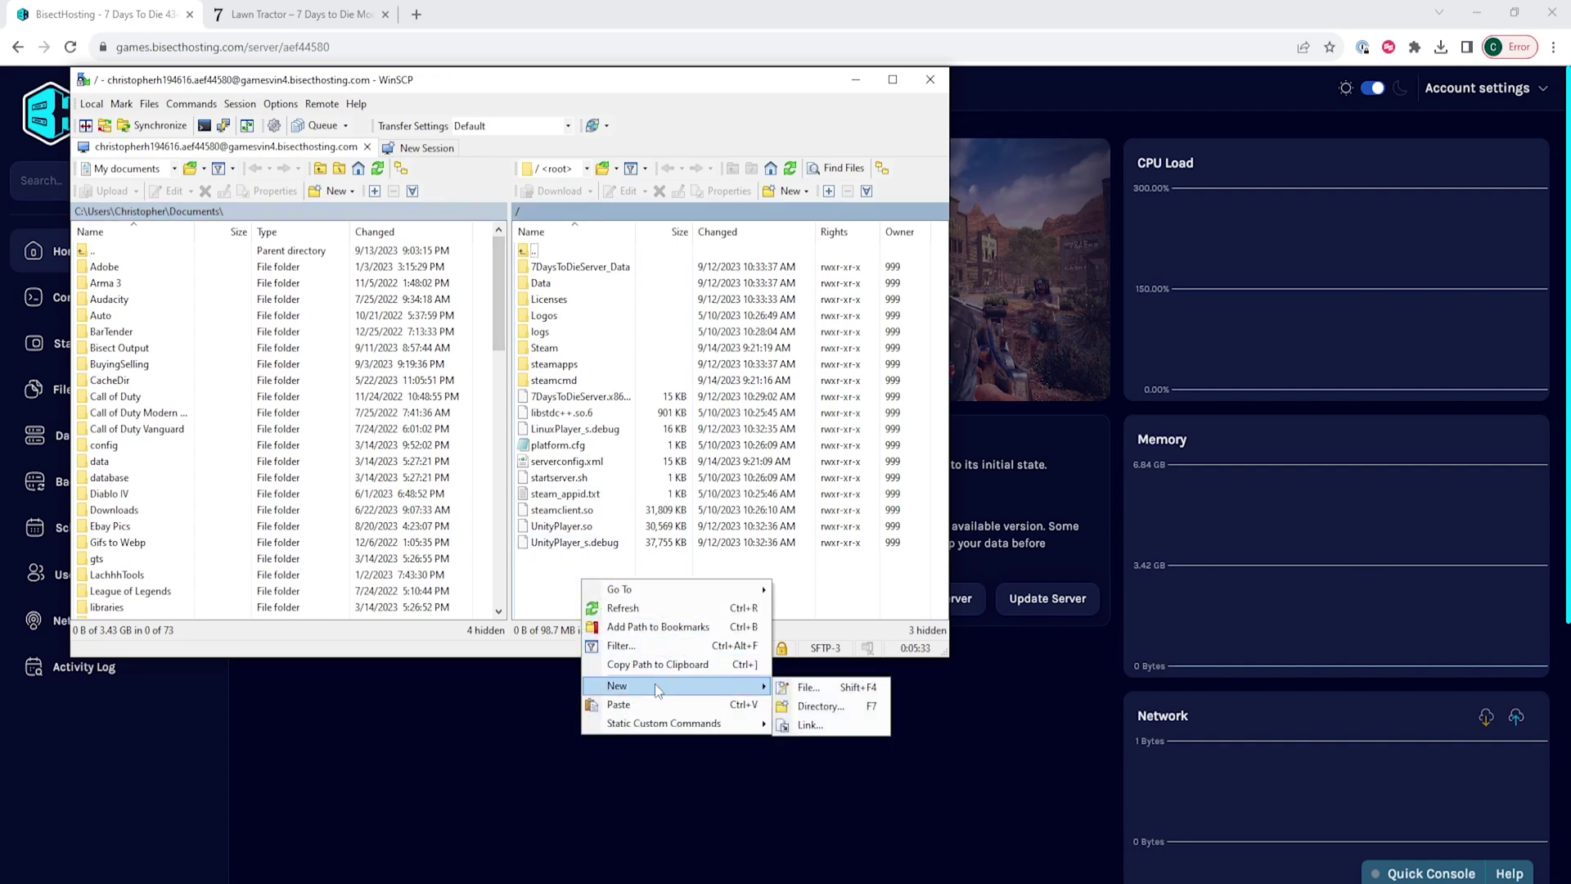
pyautogui.click(845, 715)
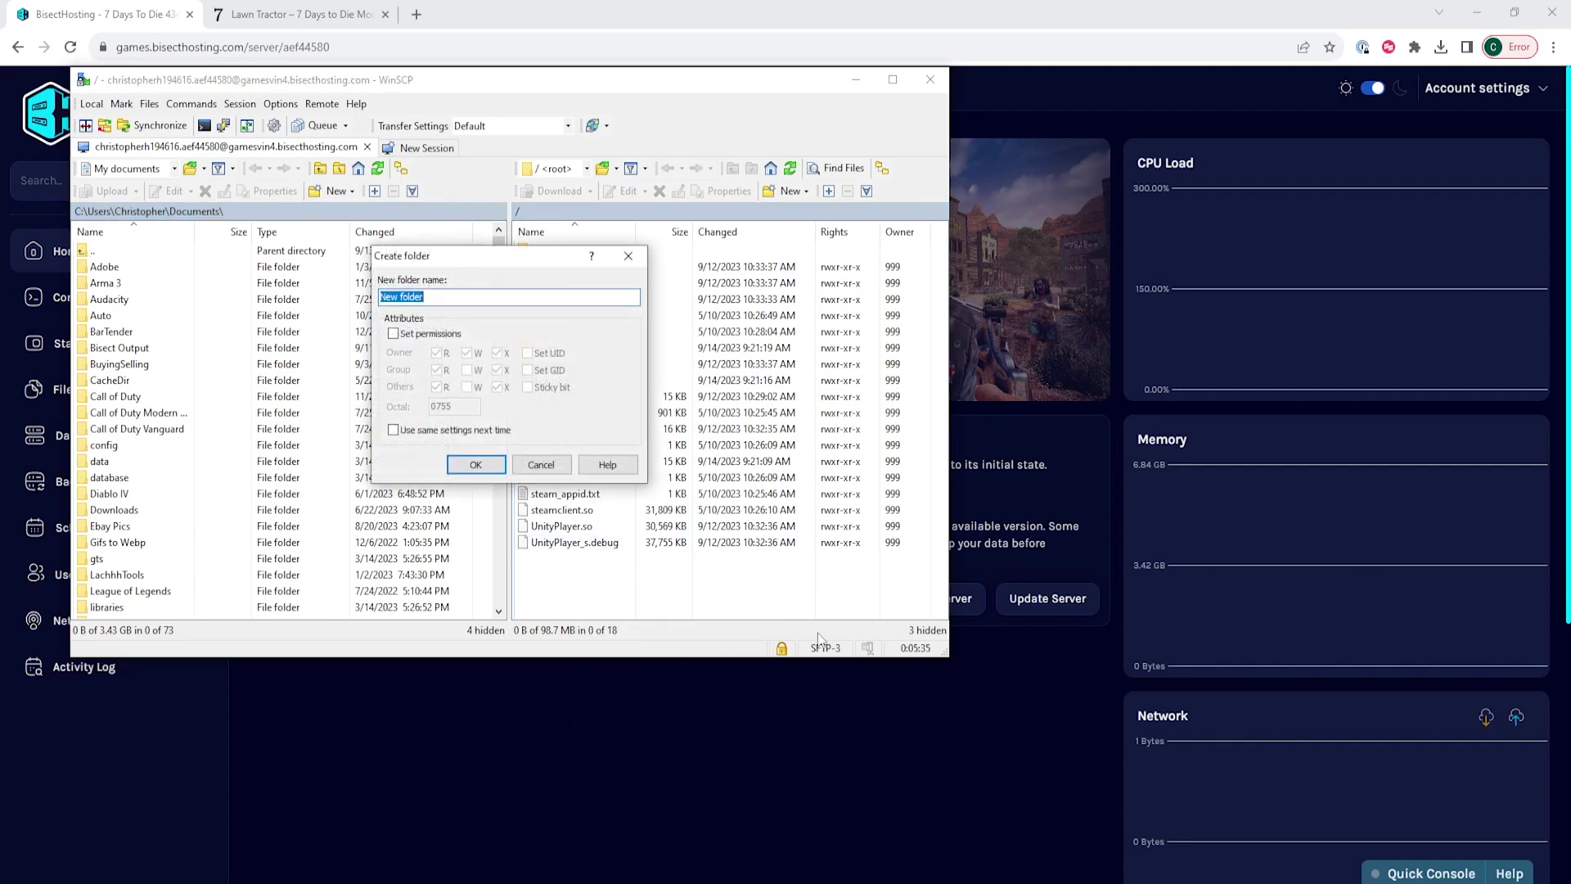
pyautogui.write('Mods')
pyautogui.click(476, 464)
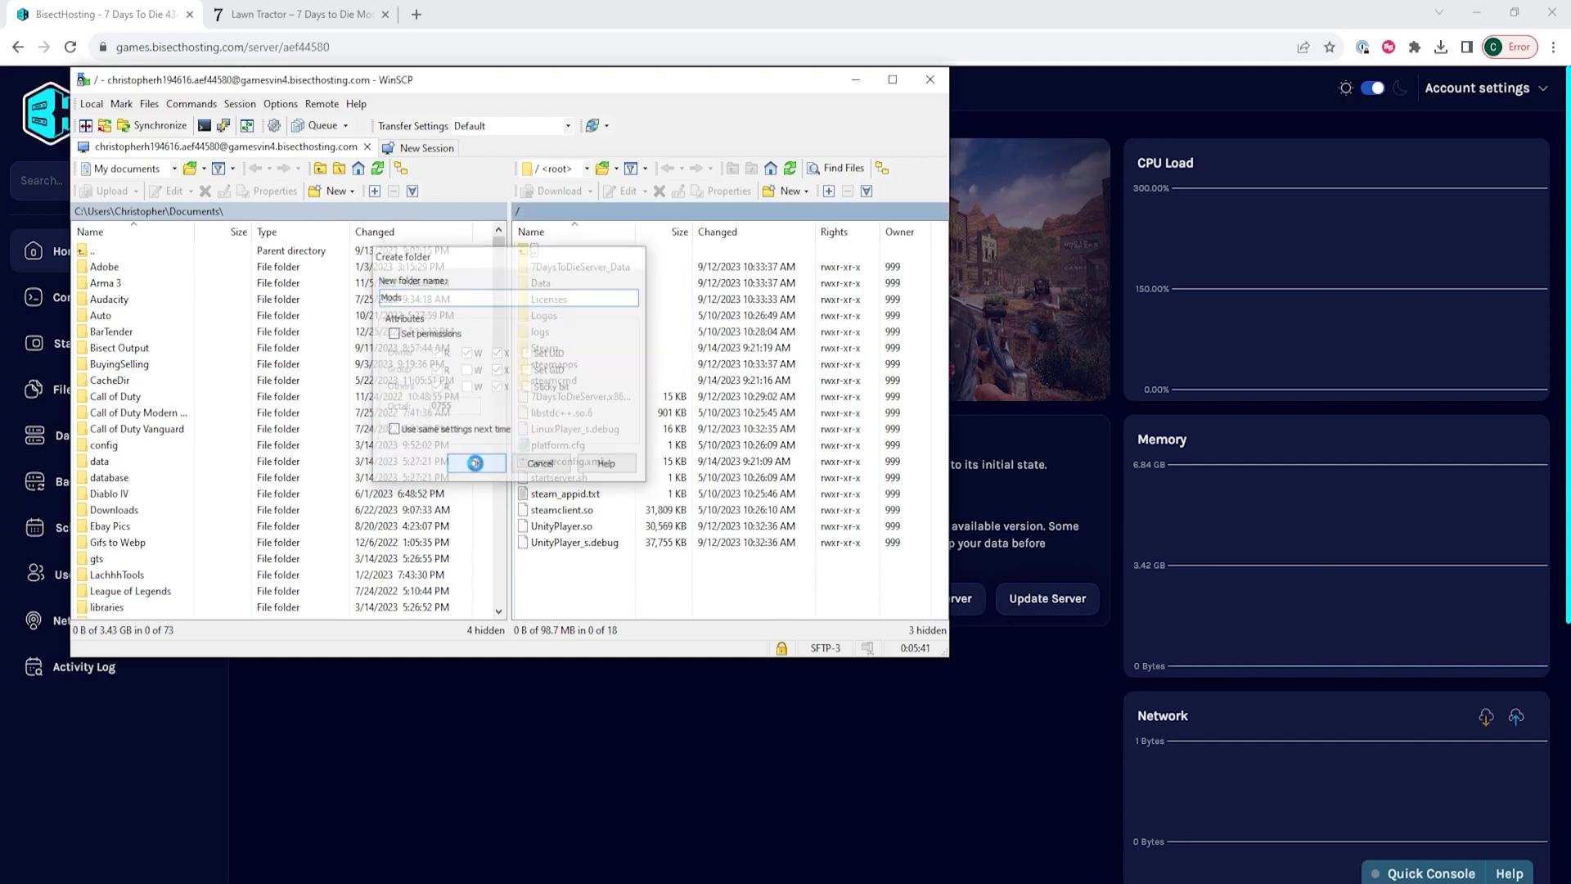
# Upload the local OcbLawnTractor folder into the server's /Mods/ directory
pyautogui.click(409, 879)
pyautogui.moveTo(938, 191); pyautogui.dragTo(1283, 176)
pyautogui.click(591, 345)
pyautogui.doubleClick(591, 345)
pyautogui.moveTo(1021, 348); pyautogui.dragTo(594, 316)
pyautogui.click(543, 420)
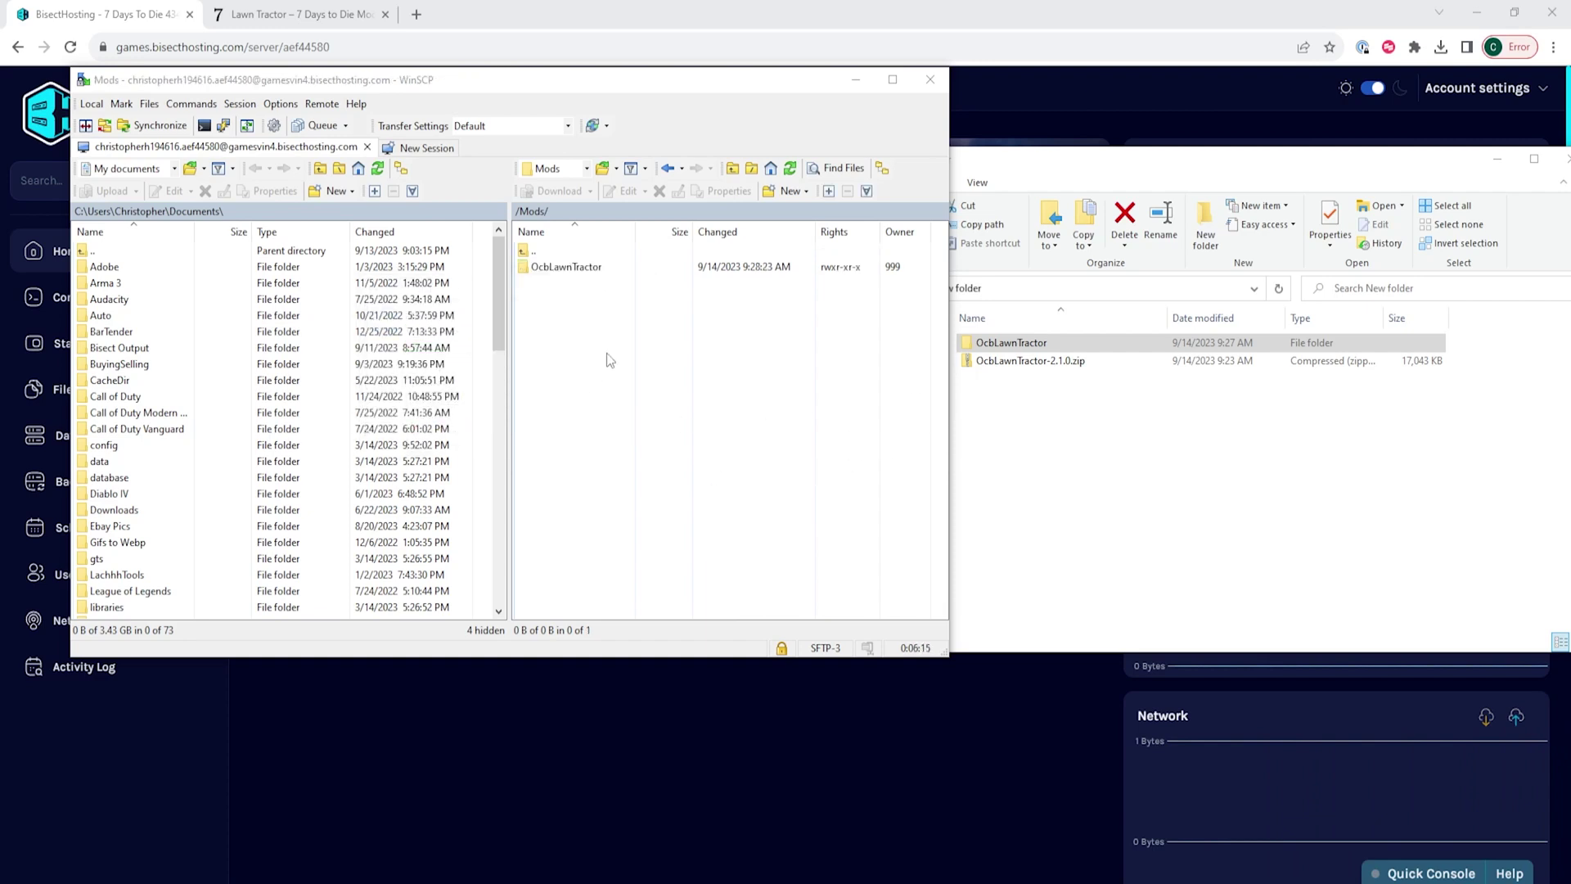
# Start the 7 Days To Die server from the BisectHosting panel's Home page
pyautogui.click(669, 5)
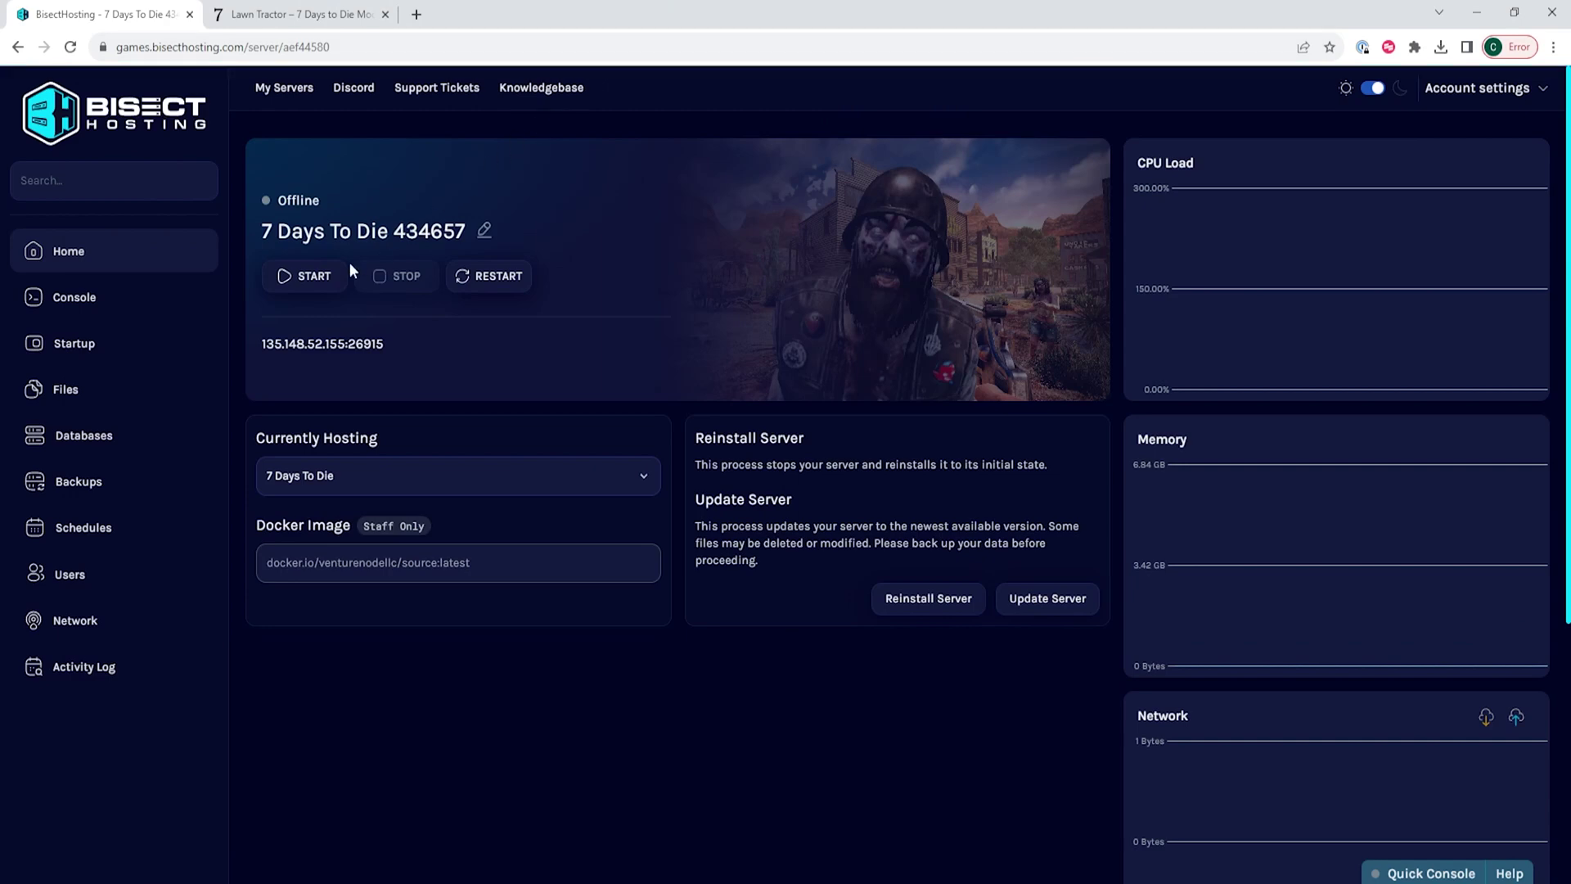
pyautogui.click(324, 284)
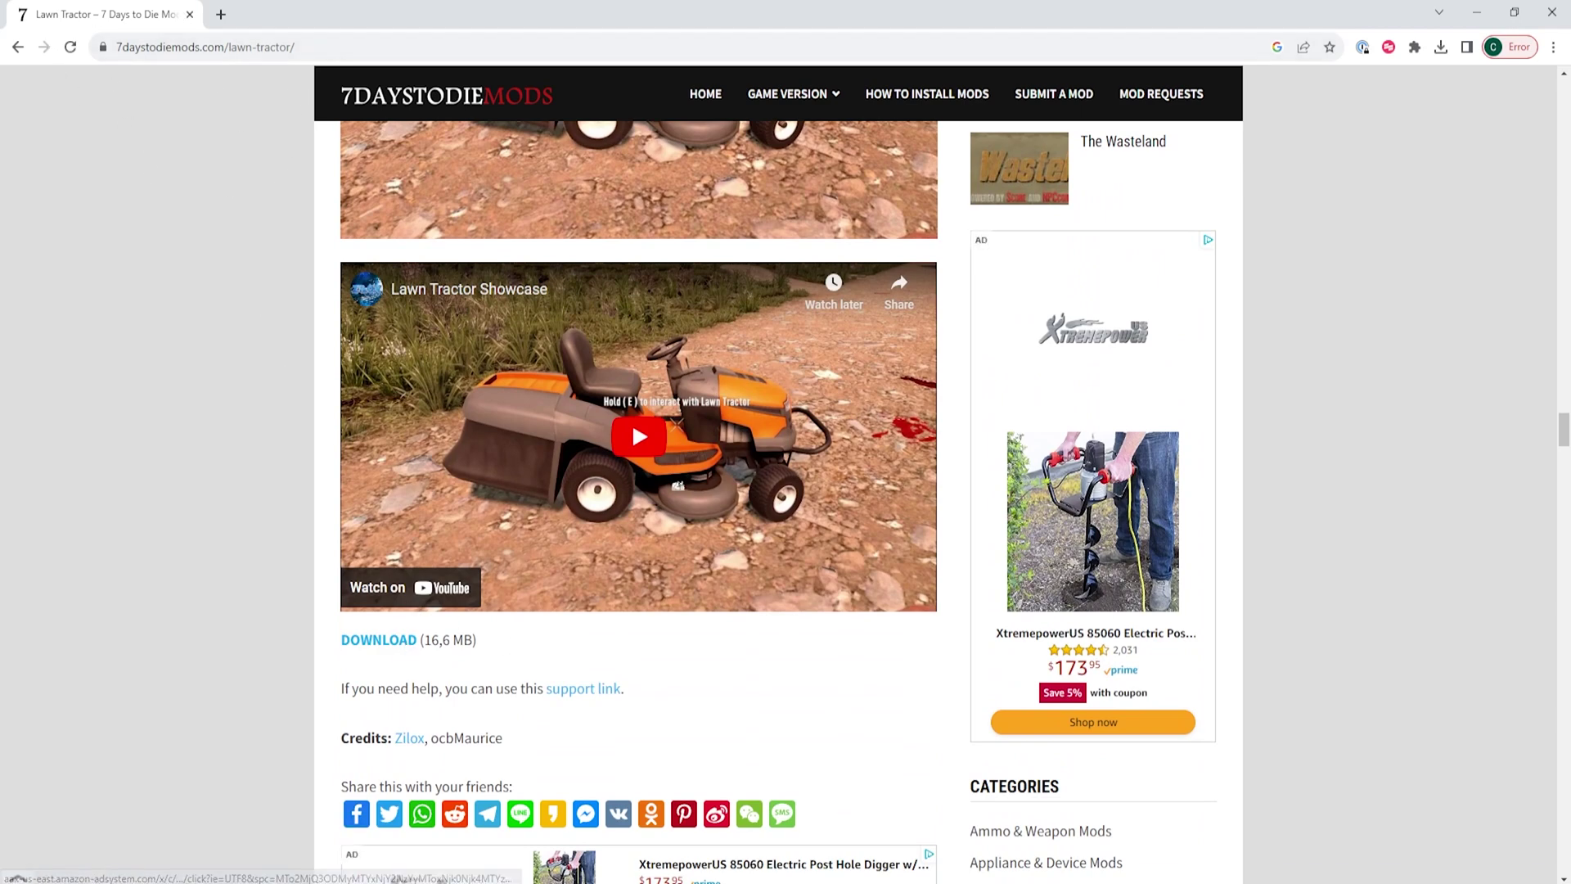
# Extract OcbLawnTractor-2.1.0.zip in the download folder, leaving an OcbLawnTractor folder beside it
pyautogui.click(1479, 10)
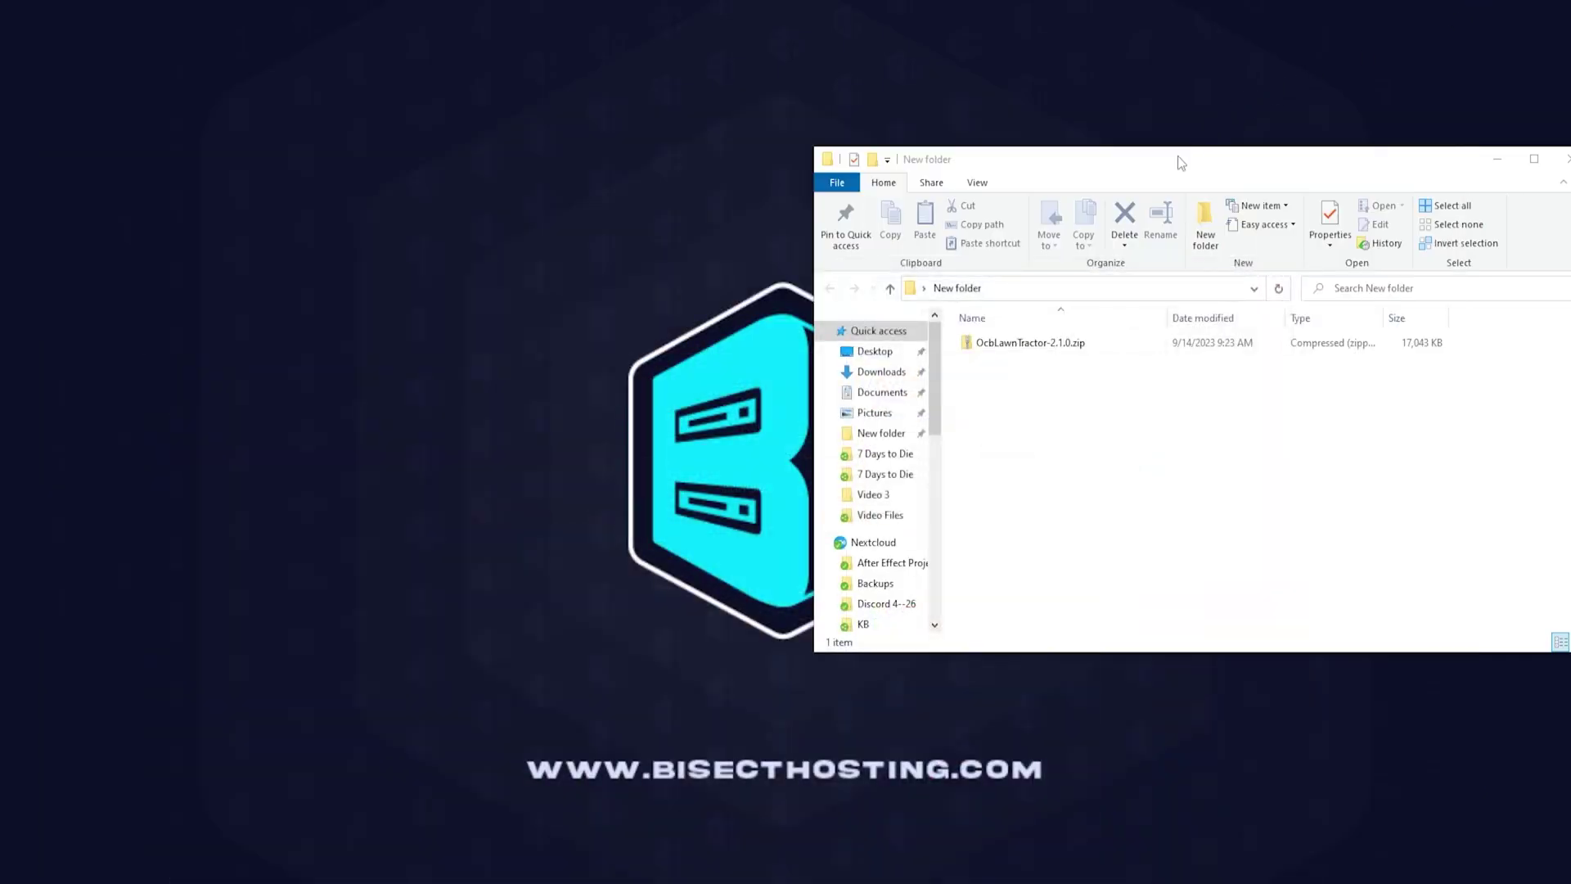
pyautogui.moveTo(1181, 163); pyautogui.dragTo(917, 150)
pyautogui.rightClick(779, 330)
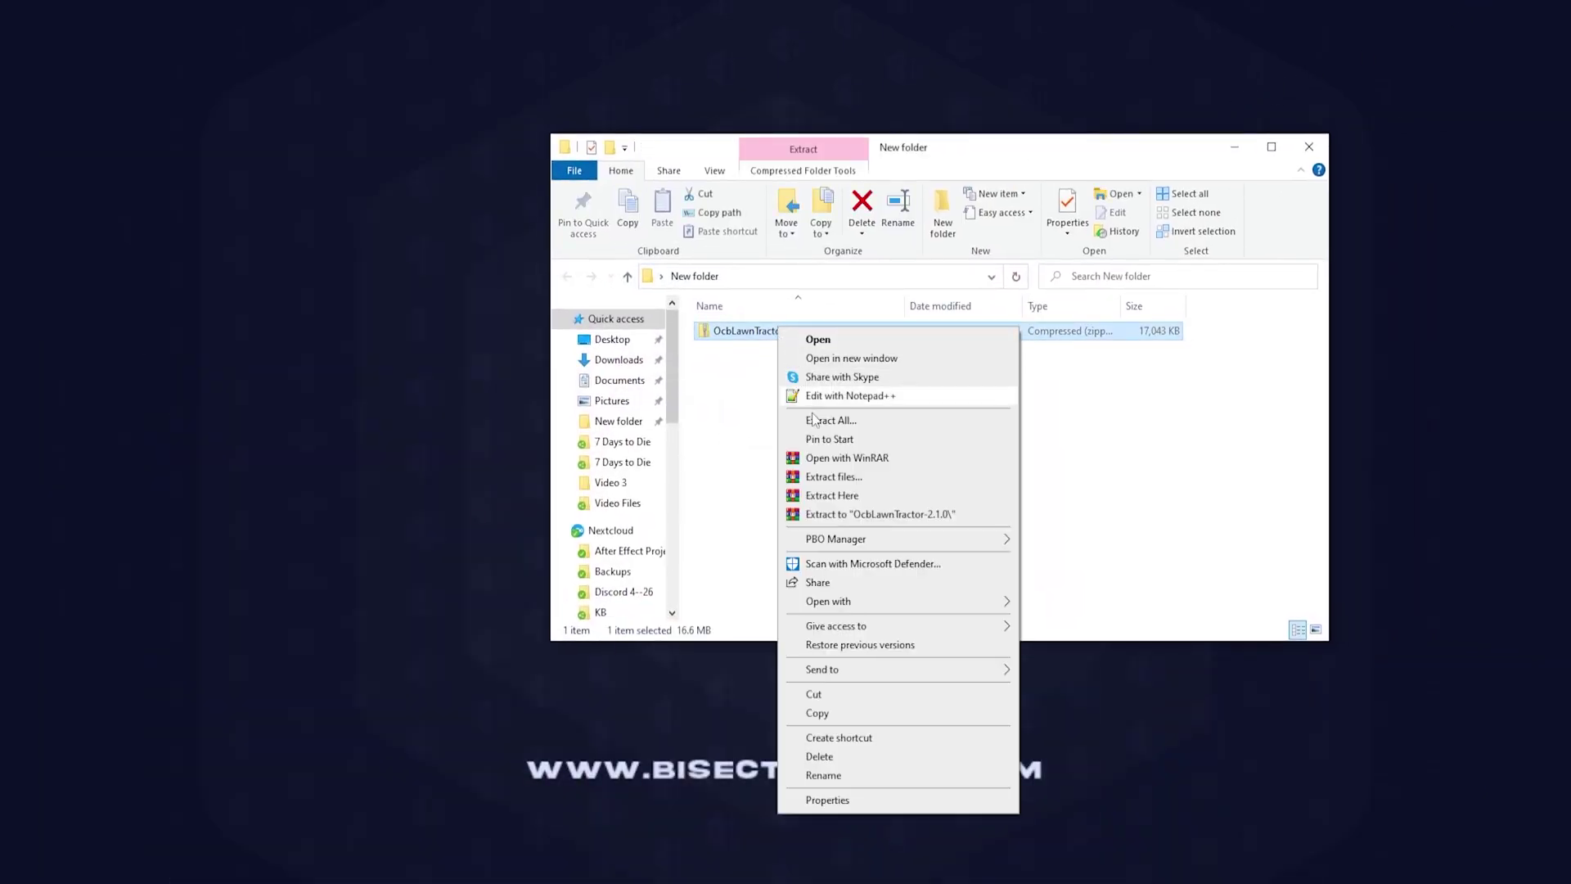
pyautogui.click(831, 496)
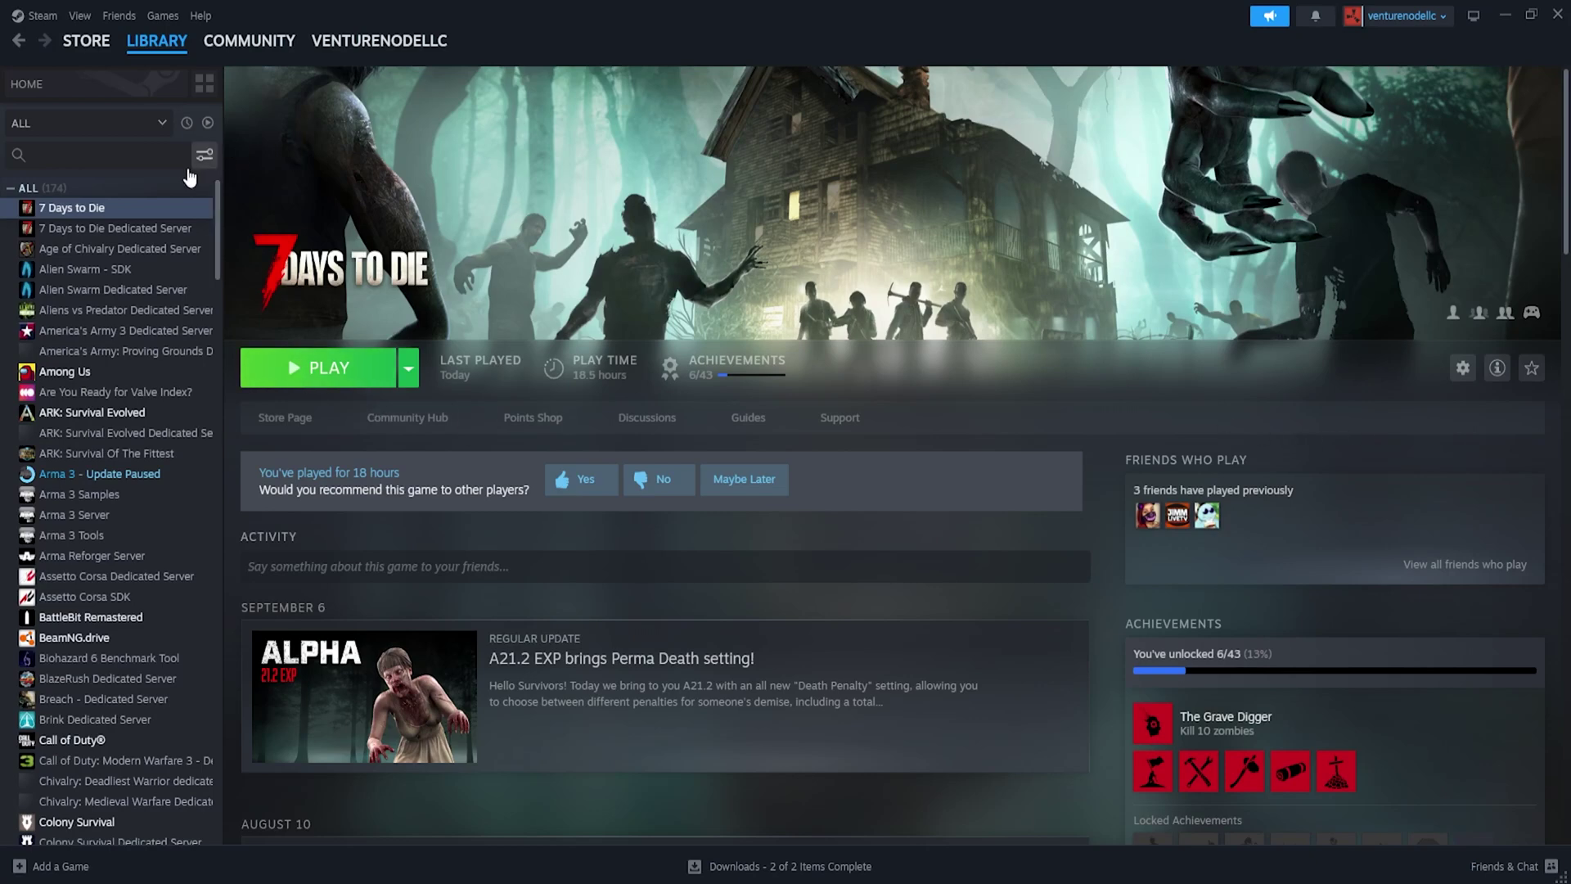
# Open 7 Days to Die's install folder via Manage > Browse local files in Steam
pyautogui.rightClick(125, 213)
pyautogui.moveTo(195, 317)
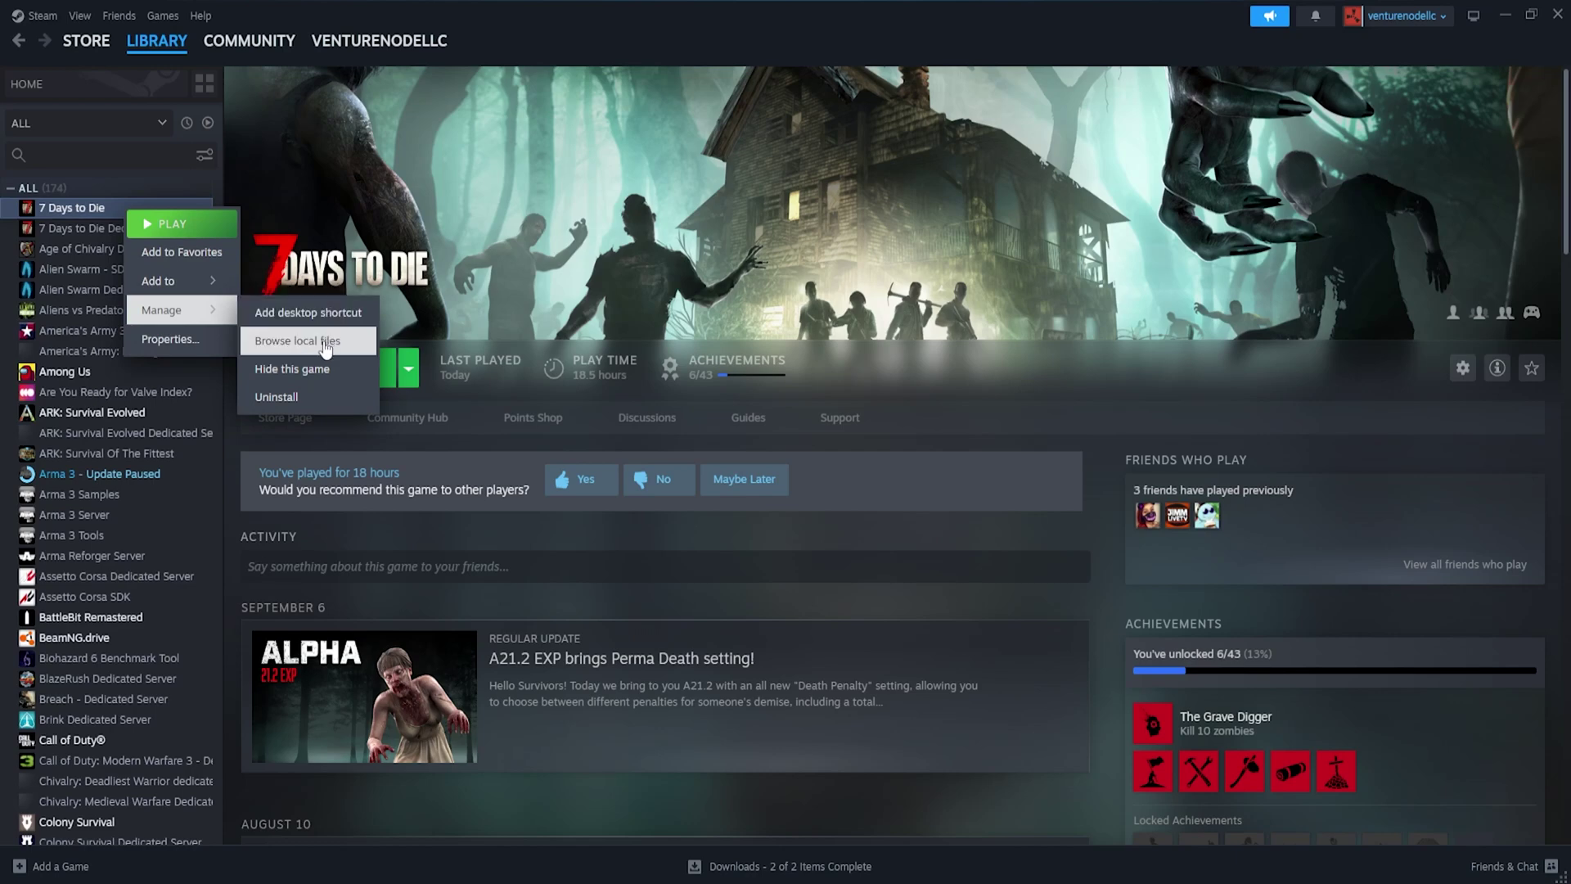
pyautogui.click(326, 344)
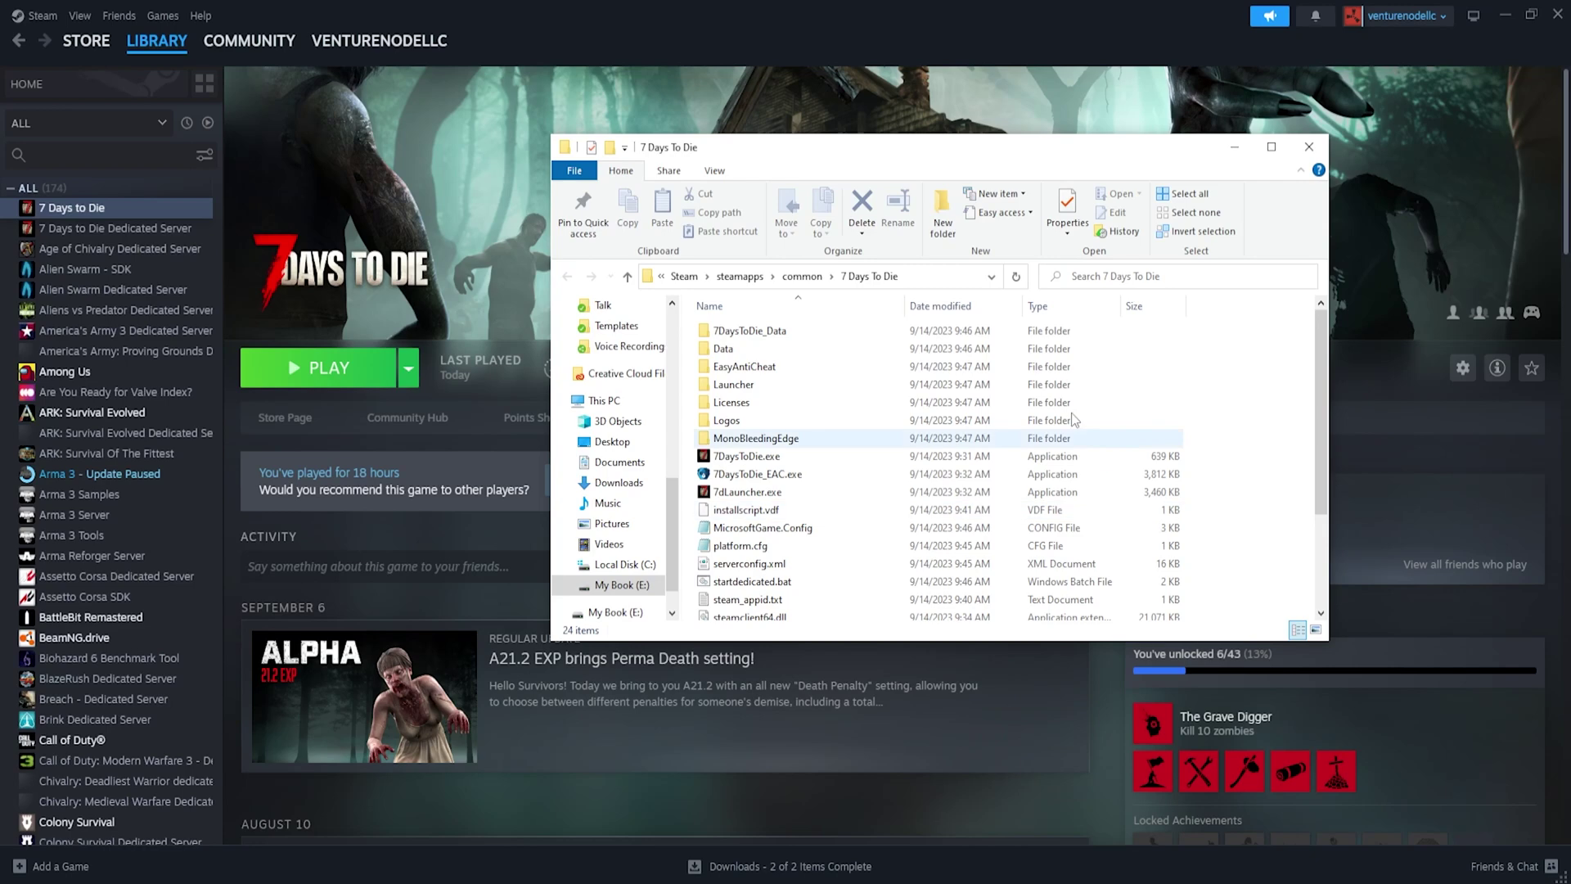
# Create a new folder named Mods in the 7 Days To Die install folder
pyautogui.rightClick(1257, 413)
pyautogui.moveTo(1309, 634)
pyautogui.click(1214, 635)
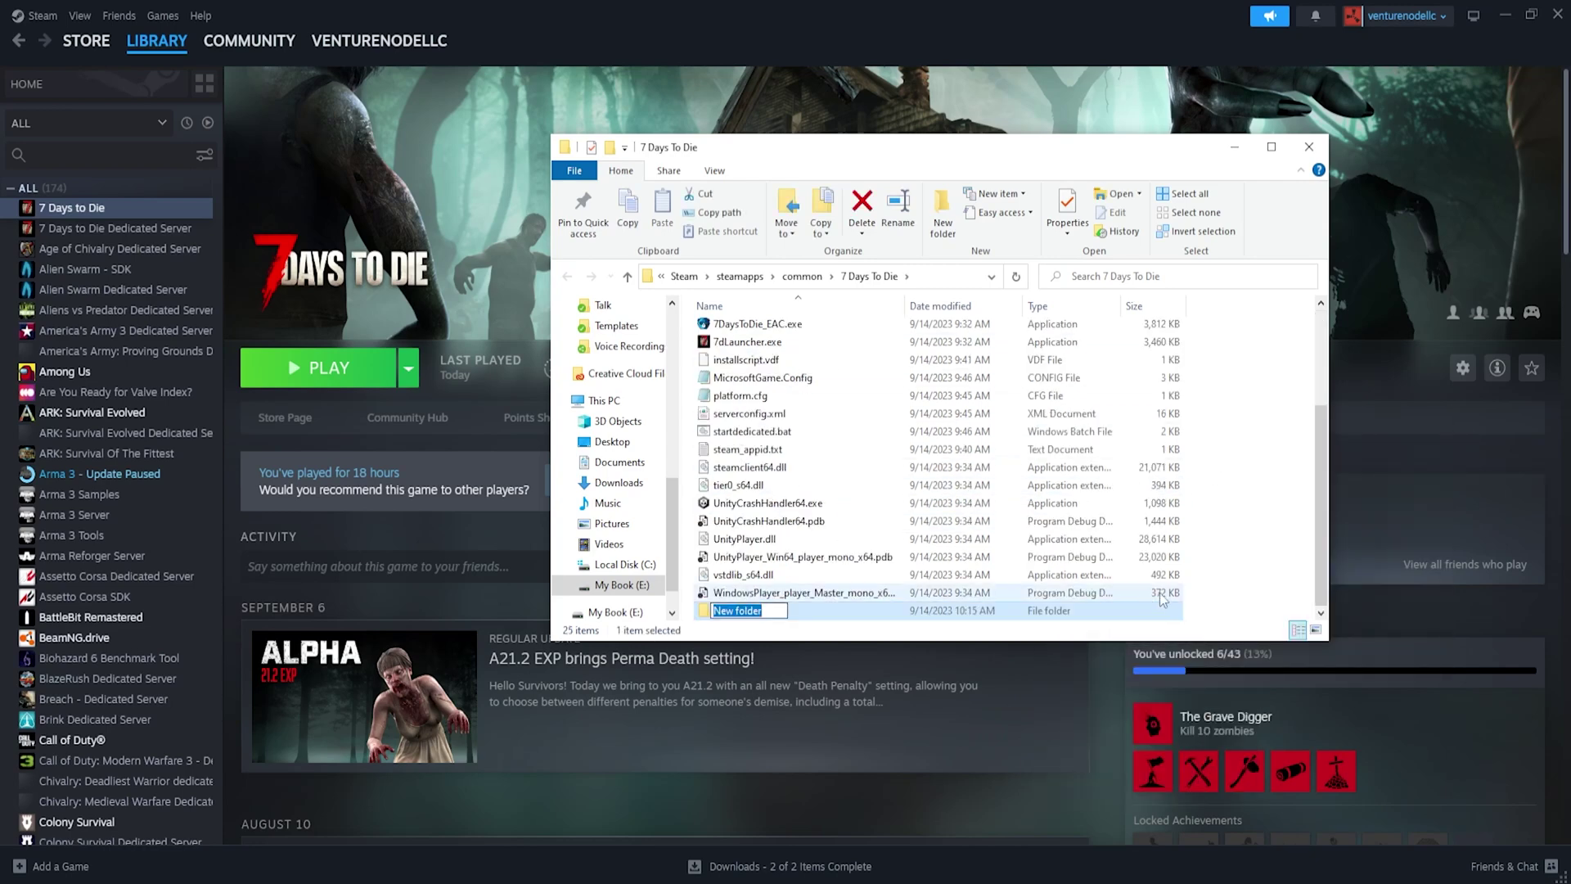
pyautogui.write('Mods')
pyautogui.press('Return')
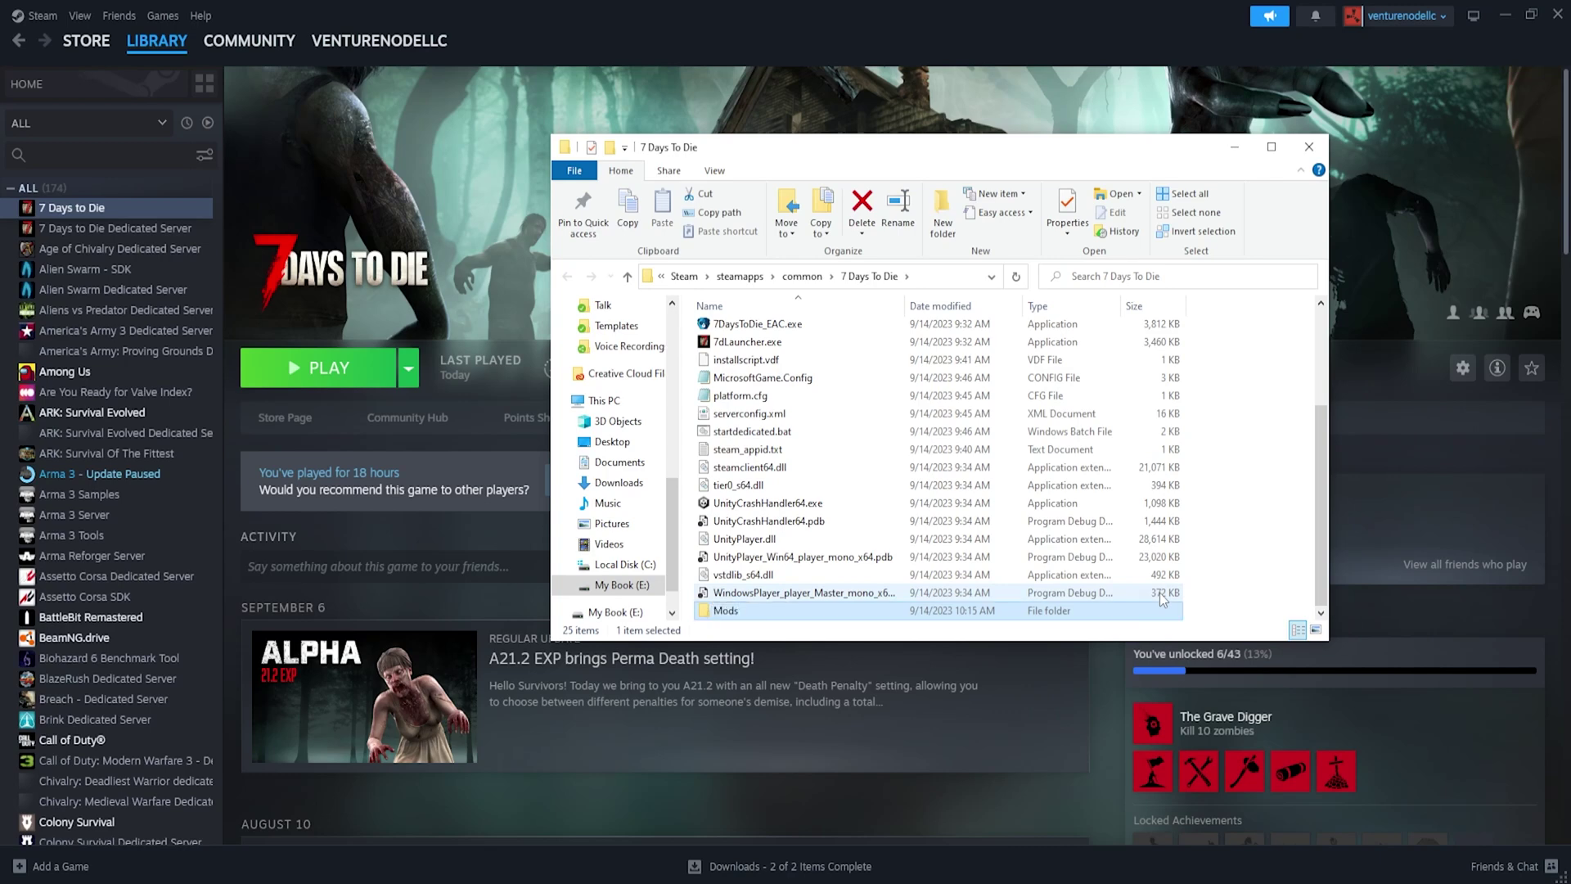
# Copy the OcbLawnTractor folder into the new Mods folder
pyautogui.doubleClick(779, 614)
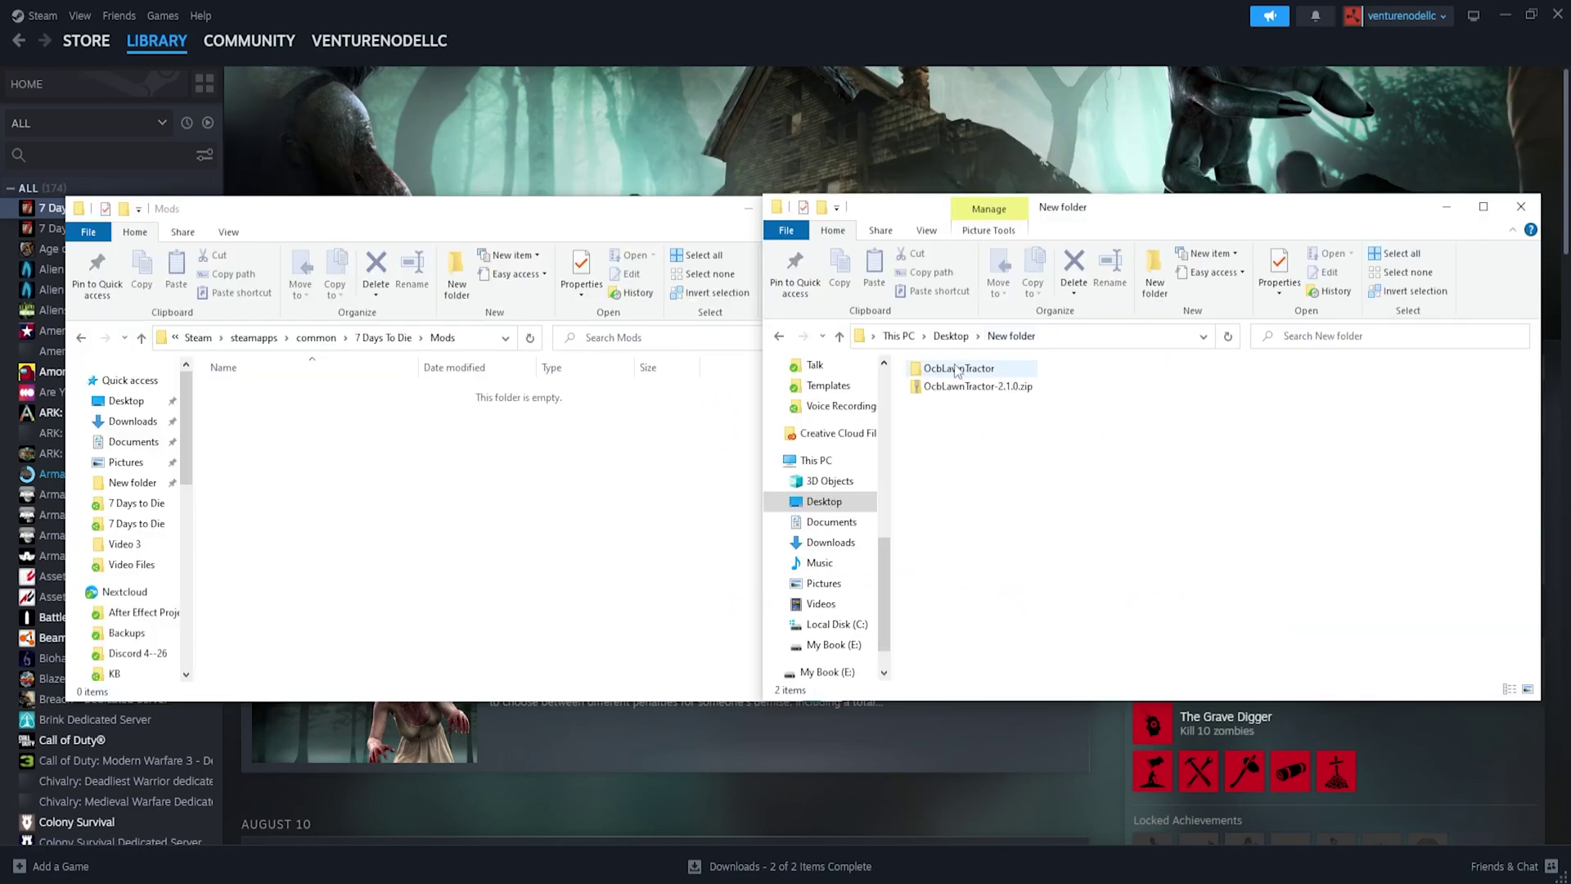
pyautogui.moveTo(958, 368); pyautogui.dragTo(339, 493)
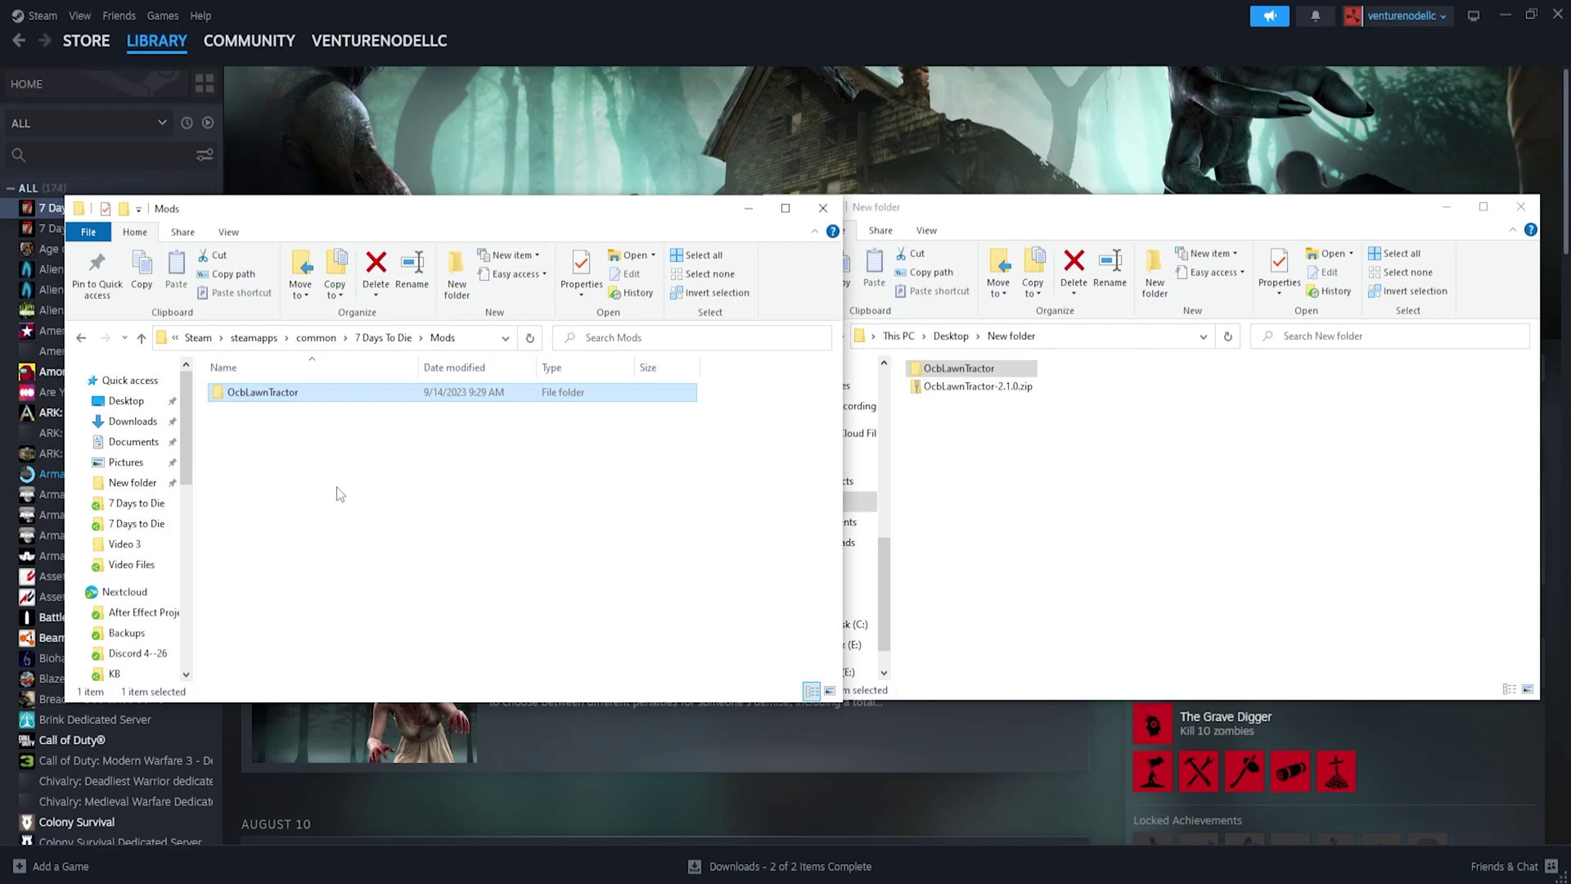
pyautogui.click(626, 12)
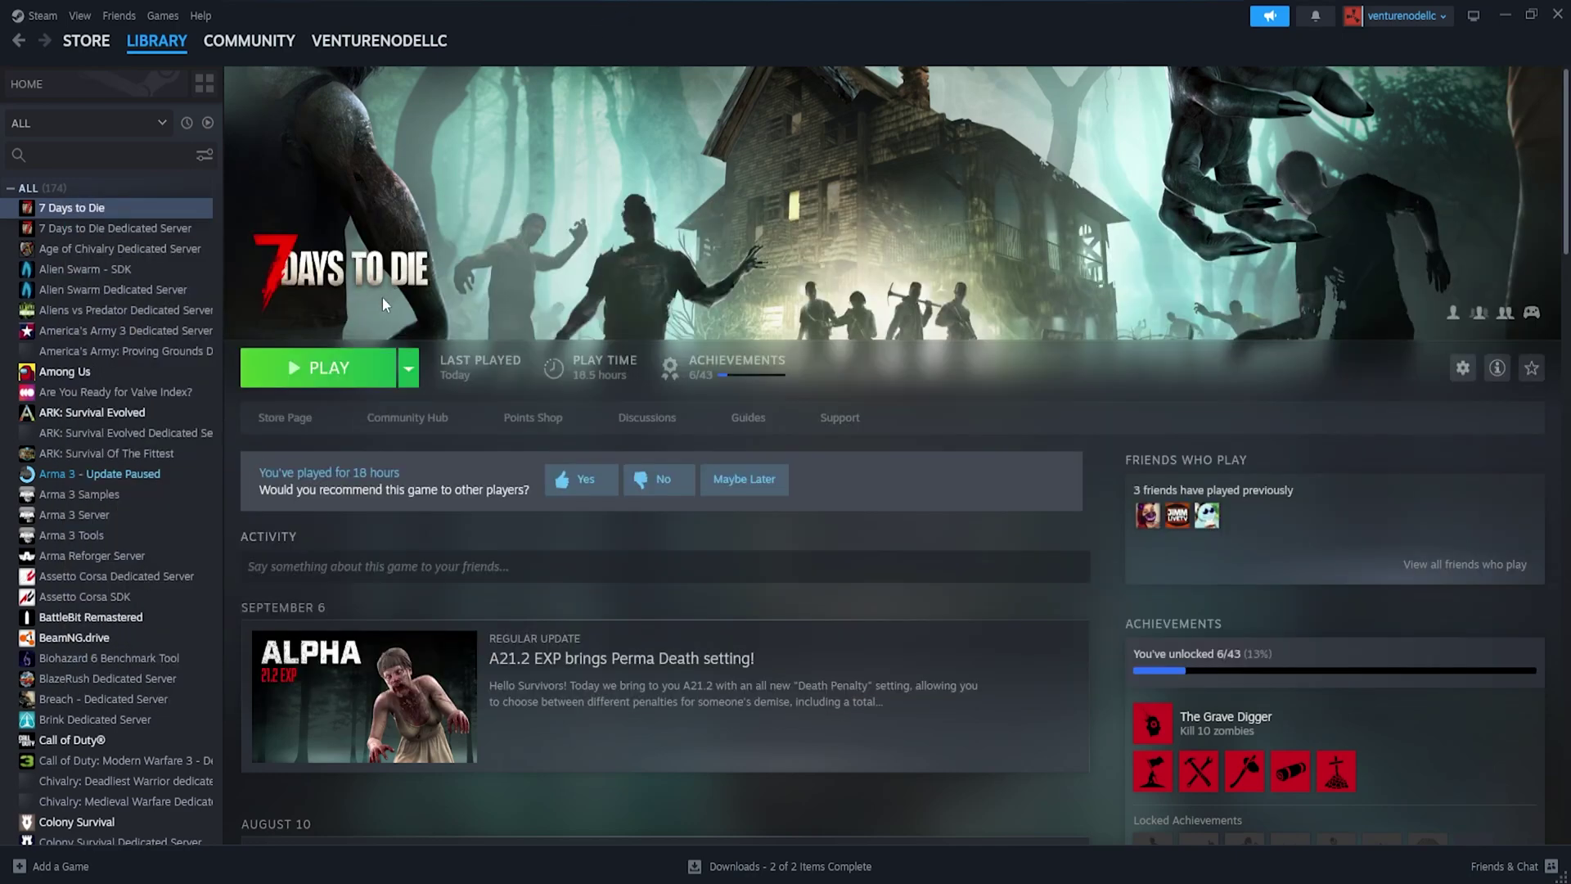
# Launch 7 Days to Die, equip the spear in slot 2, and open the Character screen
pyautogui.click(335, 370)
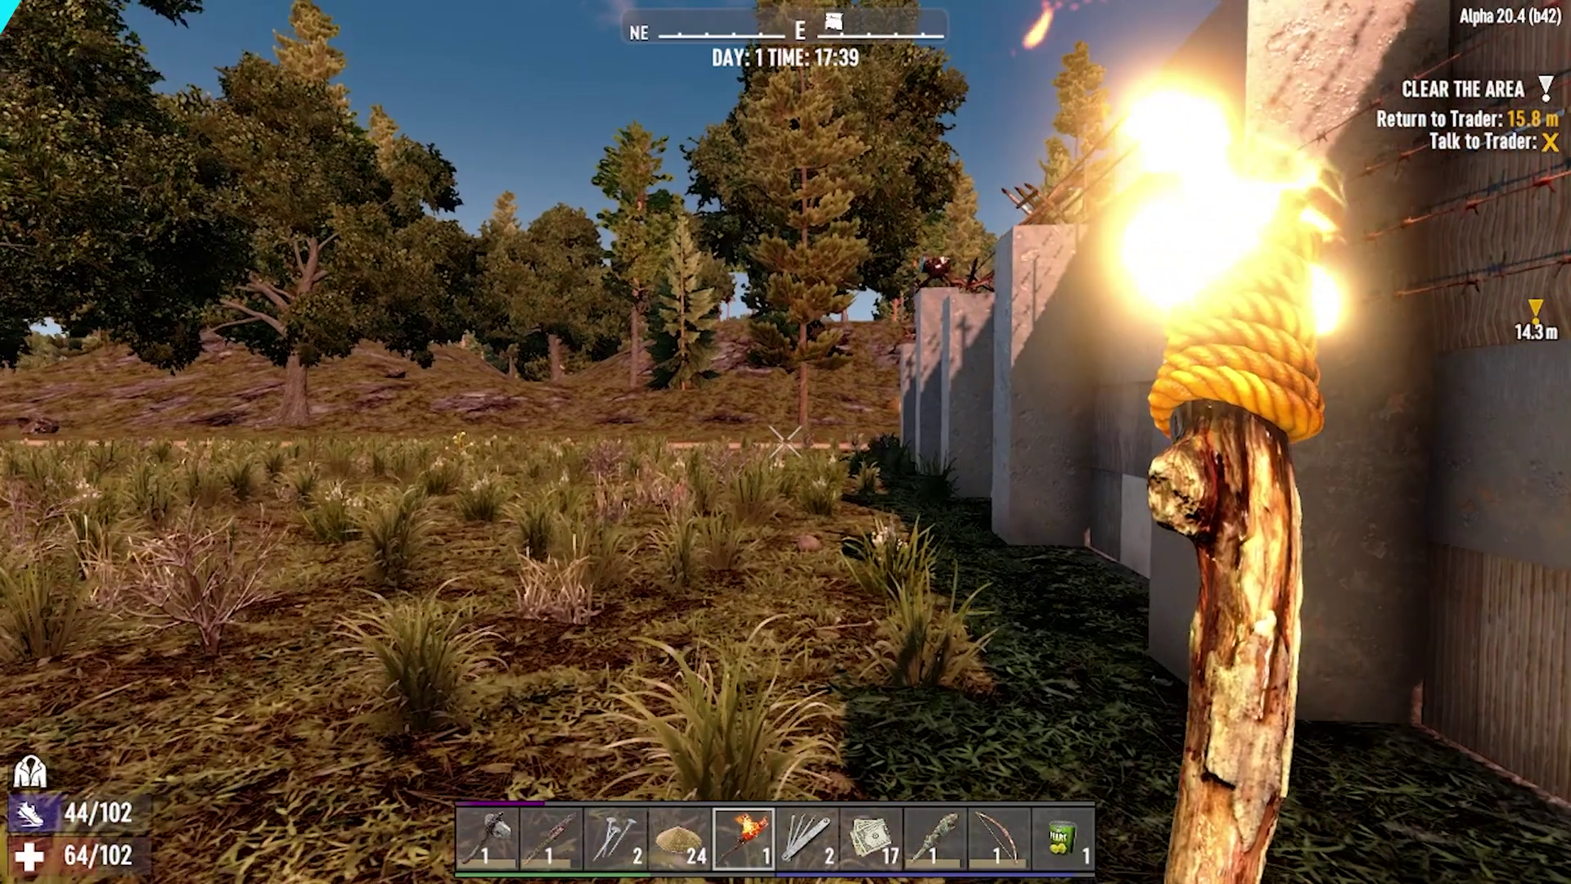
pyautogui.press('2')
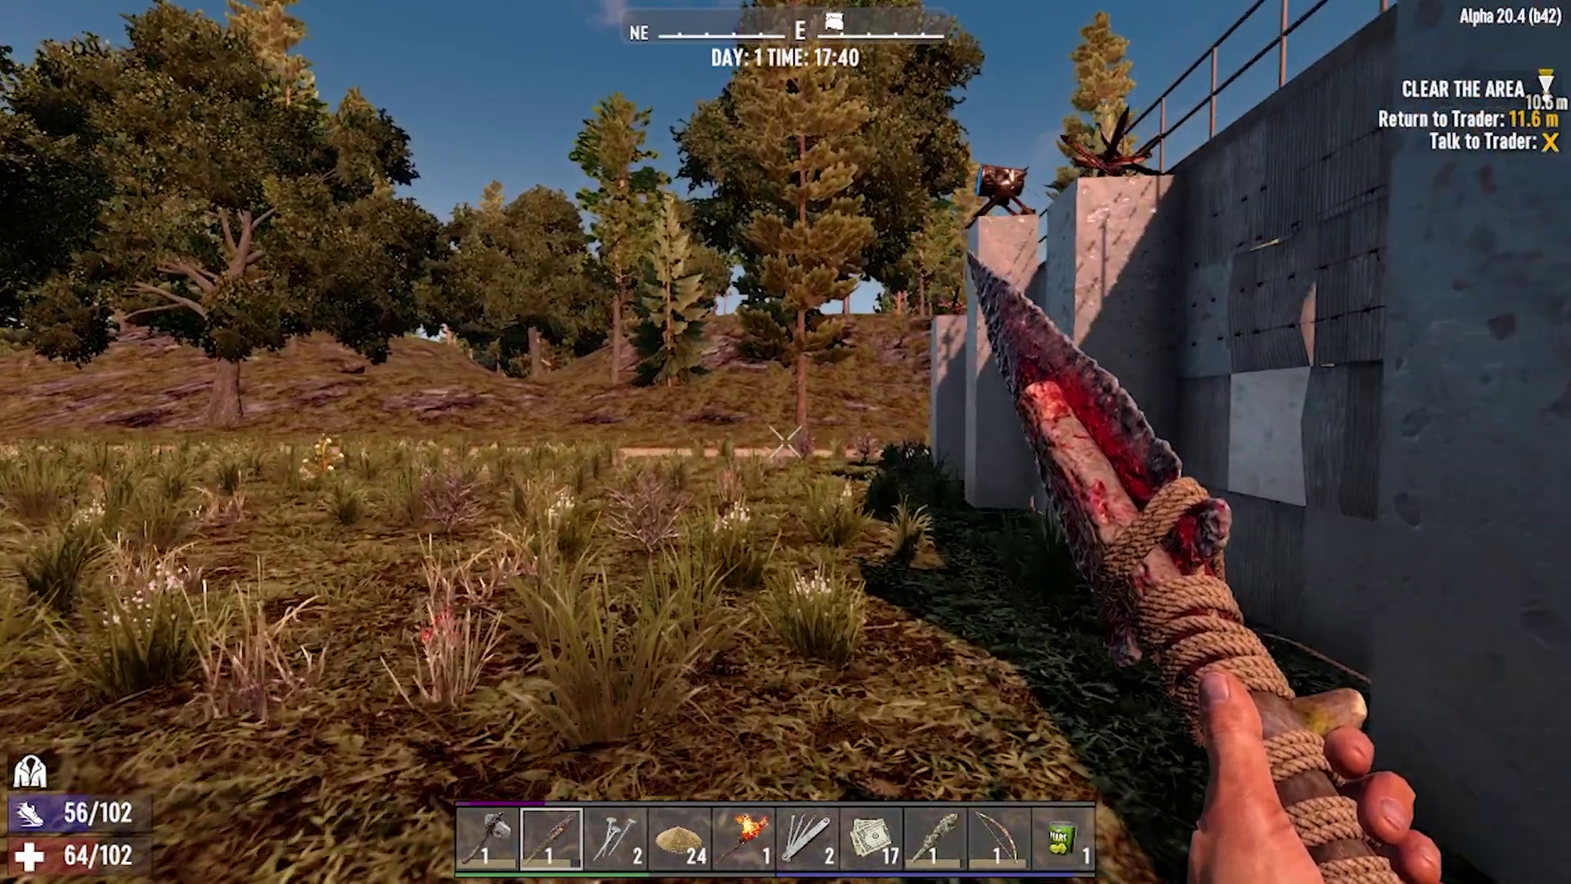
pyautogui.press('Tab')
pyautogui.click(602, 34)
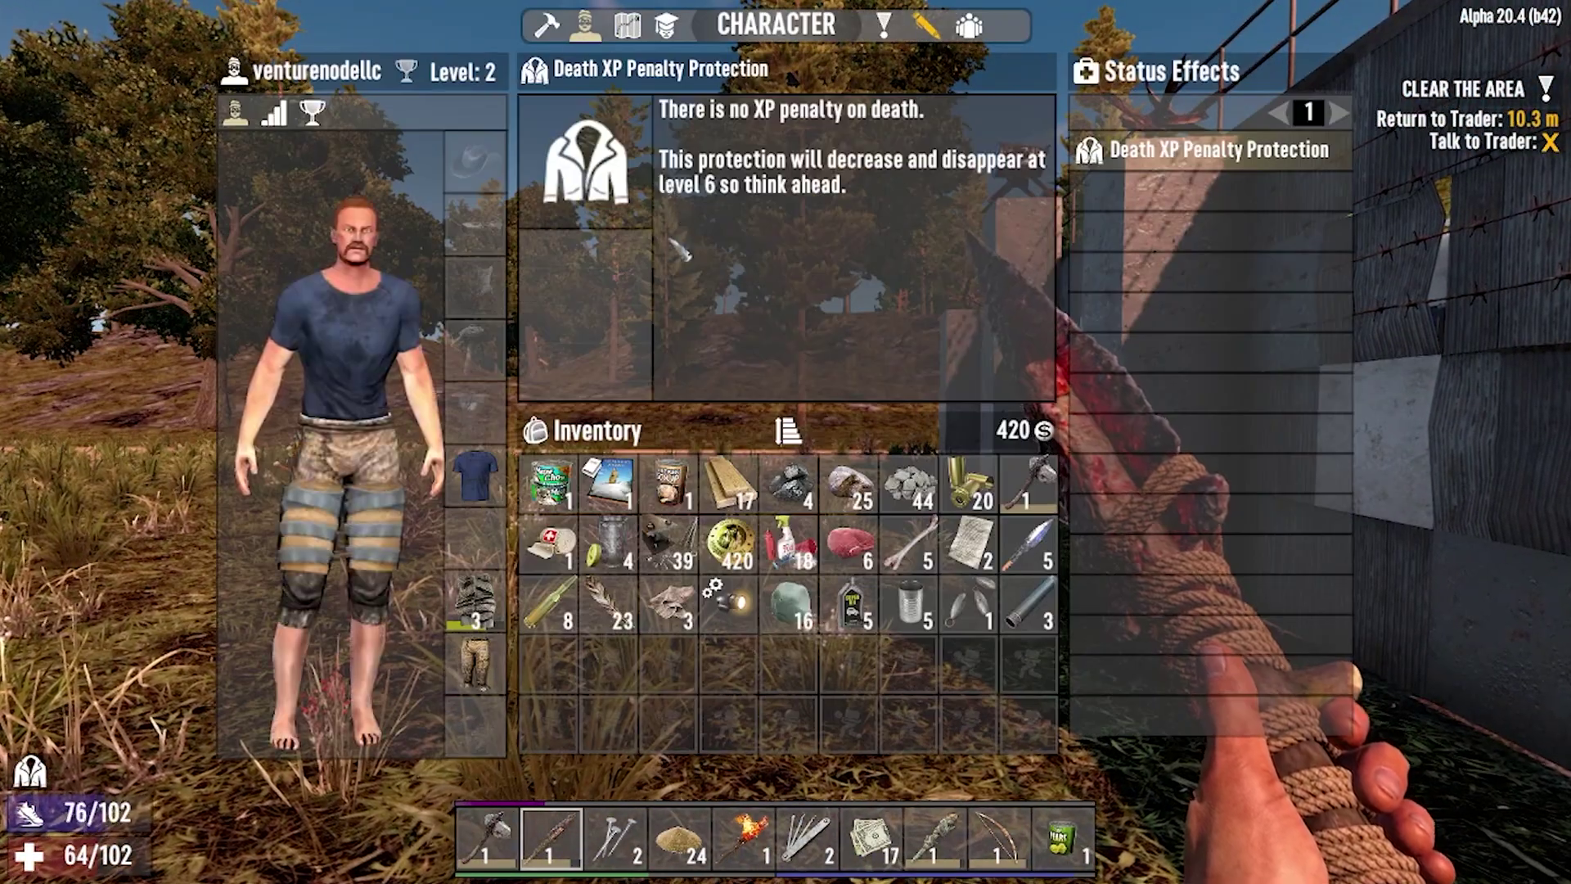